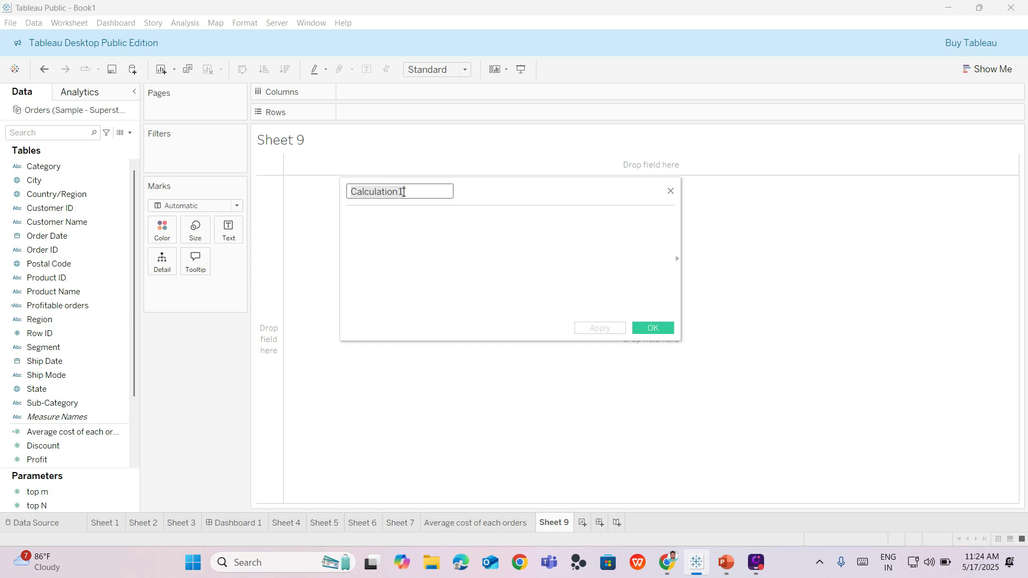
- Name the new calculated field "profitable orders"
key("BackSpace")
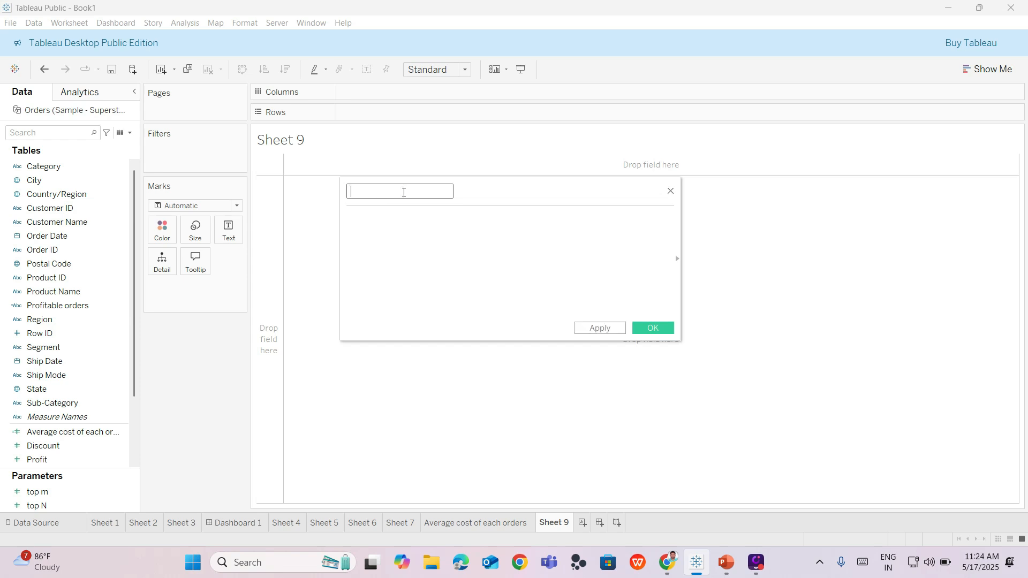
type("profitable orders")
- Begin the calculation formula with the condition if [Sales] > 0
left_click(418, 218)
type("if")
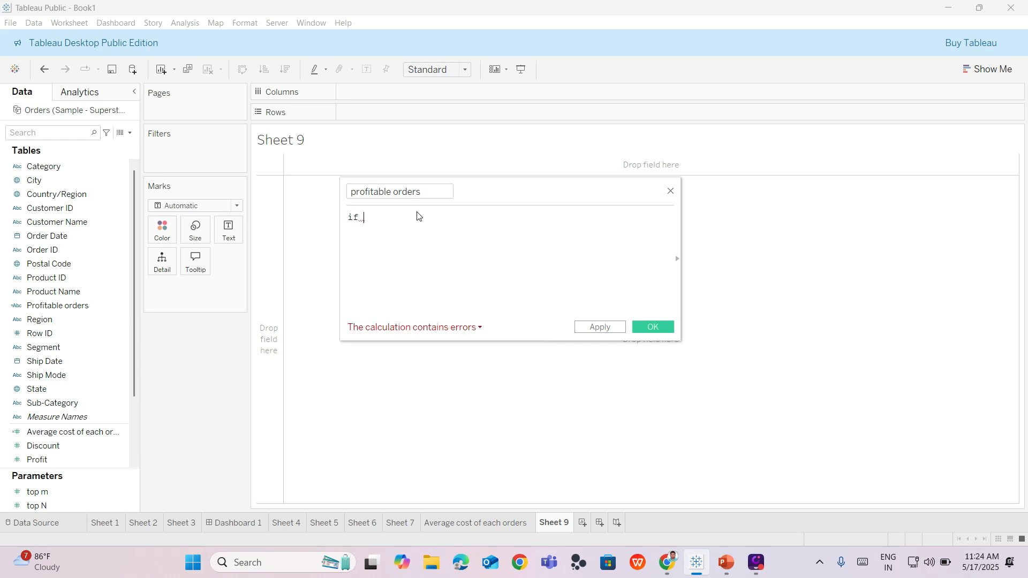
type(" sa")
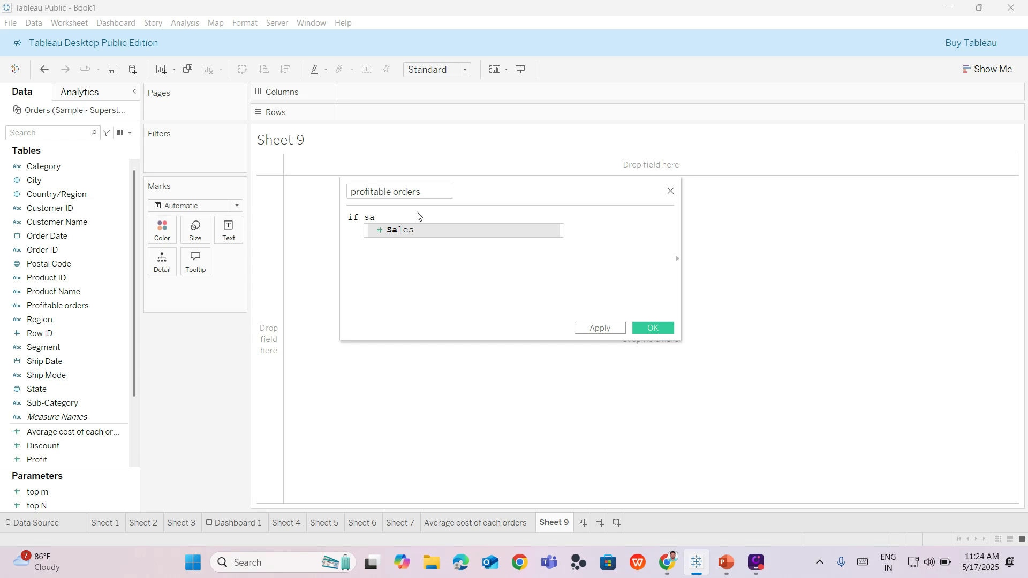
left_click(423, 234)
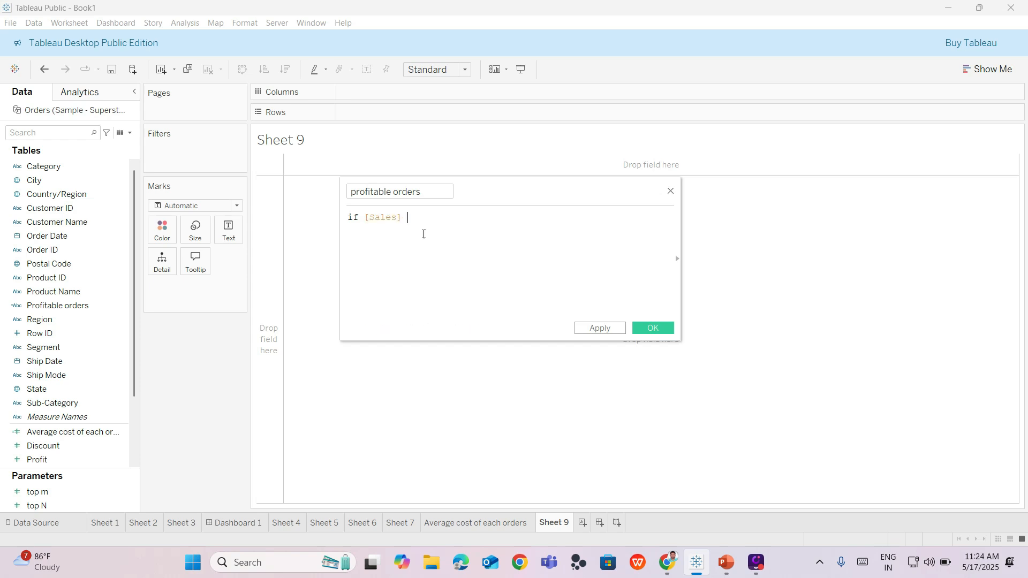
type("> 0")
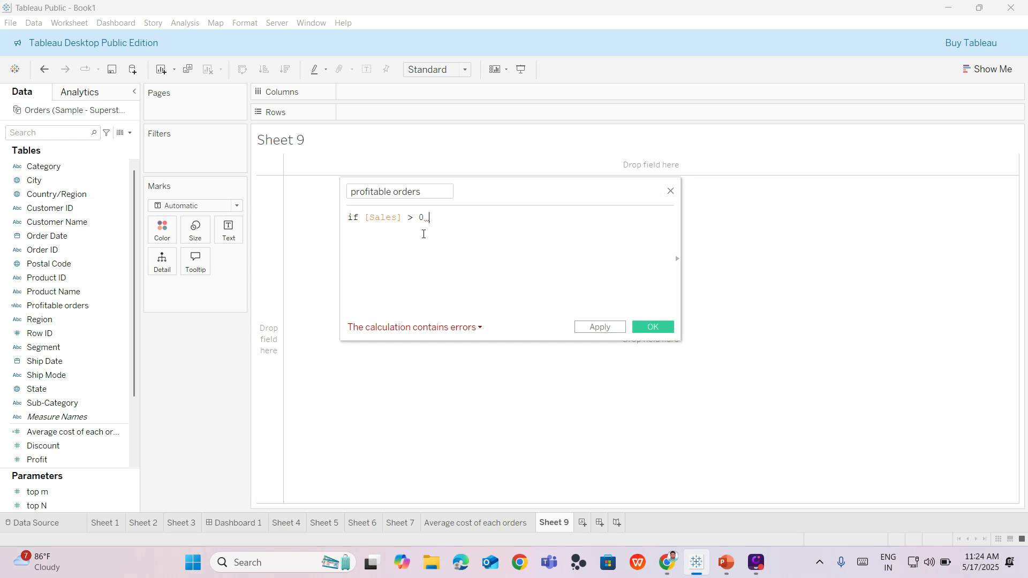
- Add the text value "profitable" in double quotes after the [Sales] > 0 condition
type("\"prof")
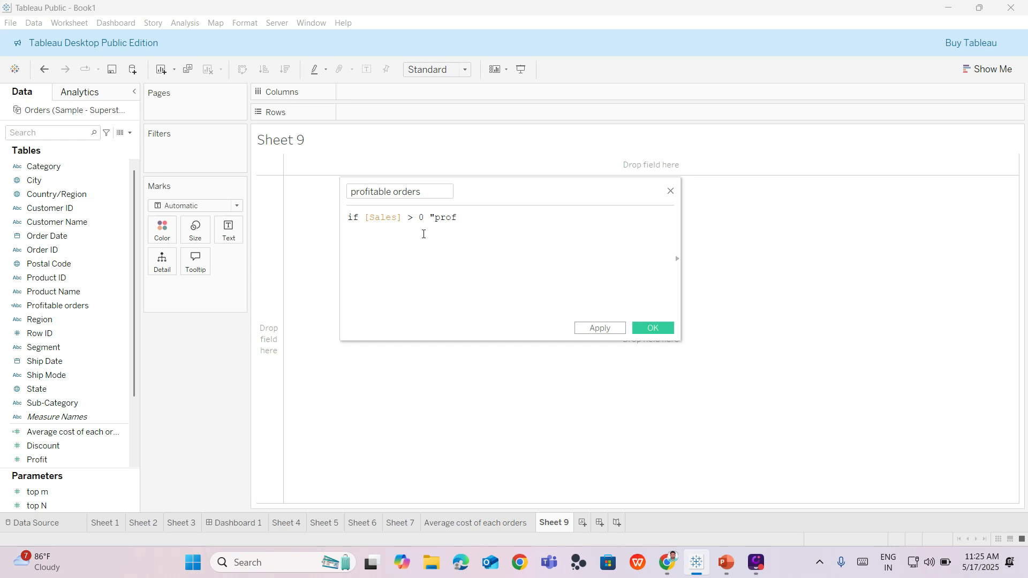
key("BackSpace")
type("fitable")
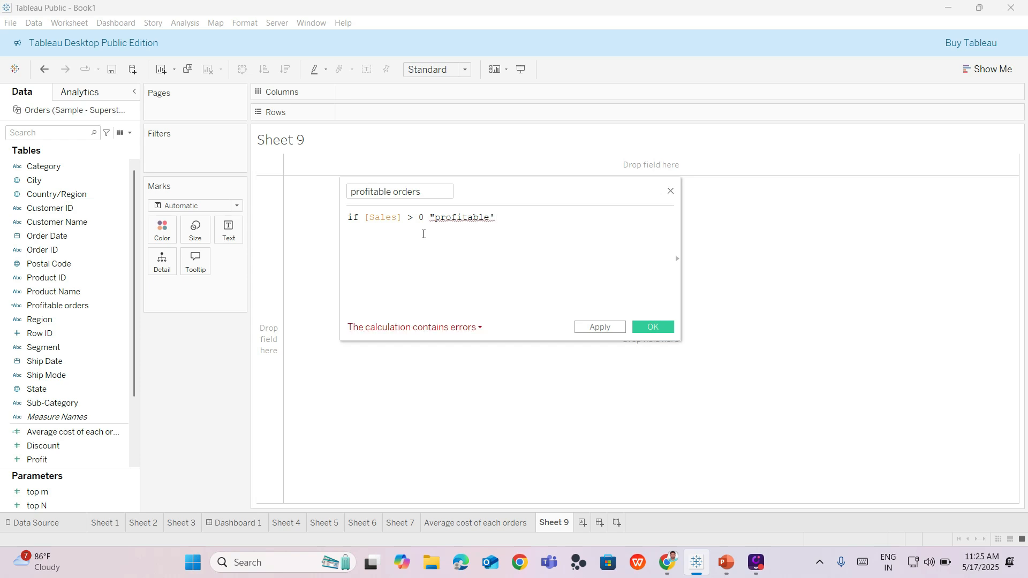
key("BackSpace")
type("\"")
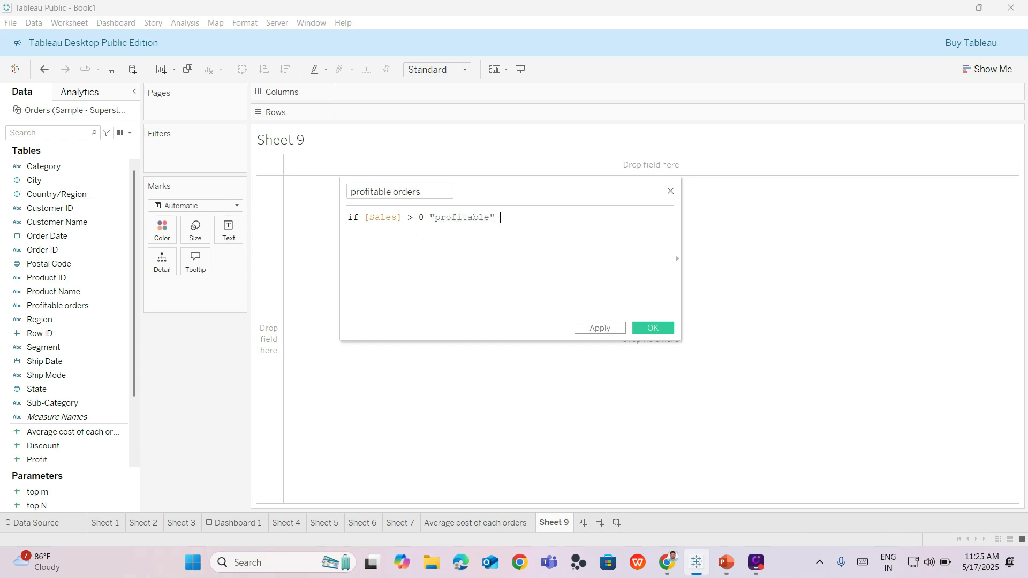
type(" then")
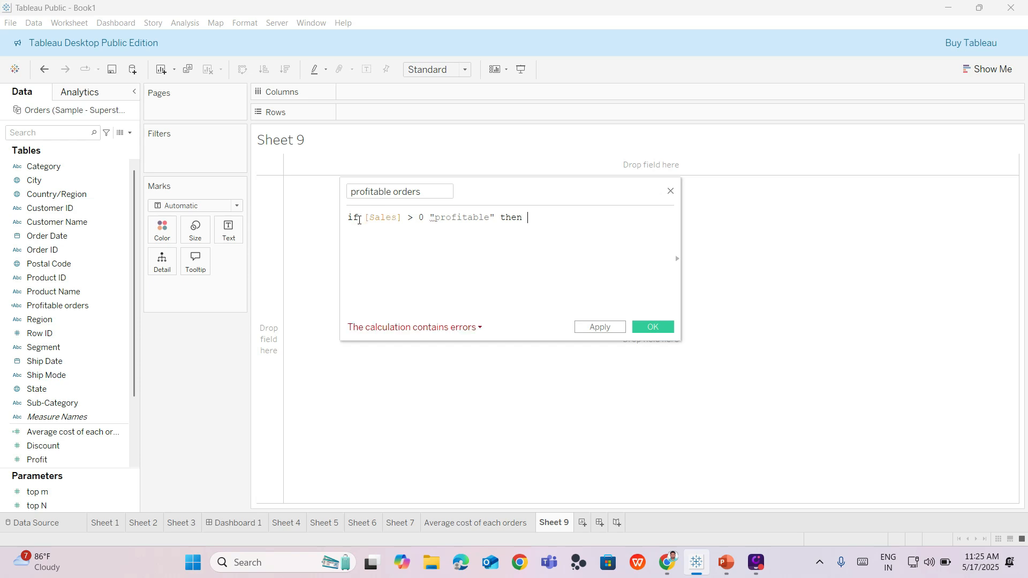
- Add the then keyword to the formula, placed between the 0 and the "profitable" text
left_click(430, 217)
left_click_drag(546, 222, 505, 223)
key("ctrl+x")
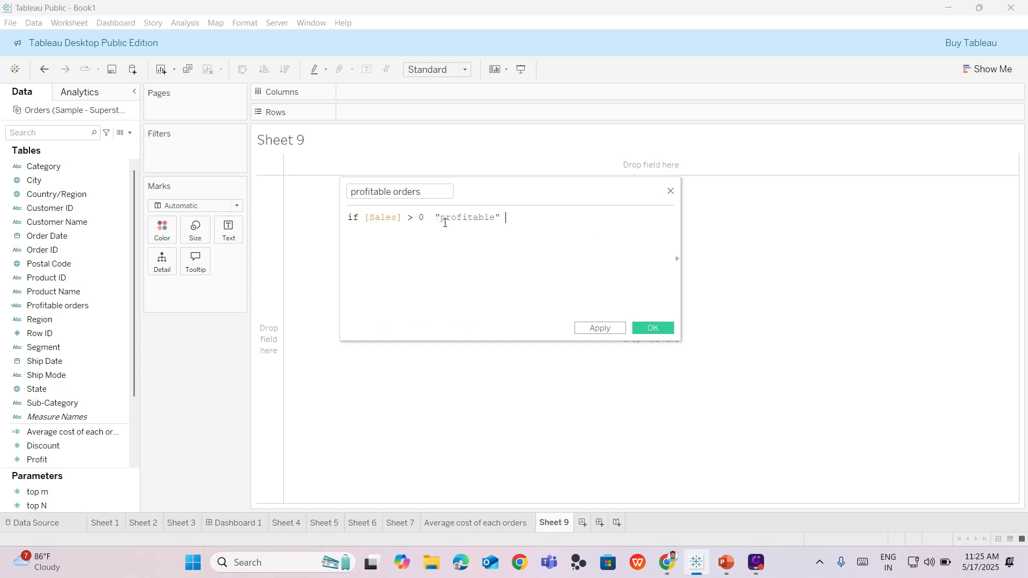
key("ctrl+v")
left_click(540, 219)
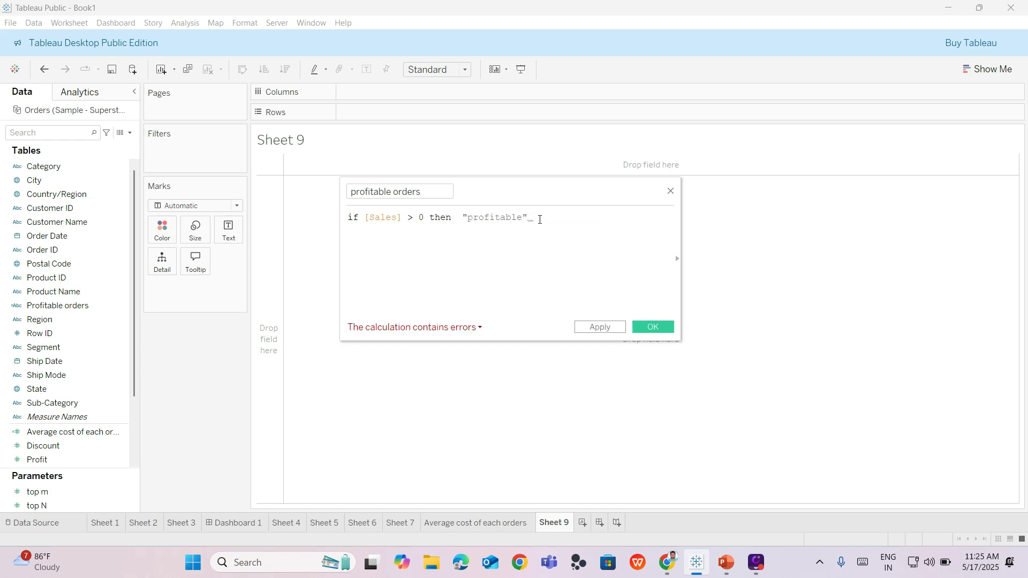
- Add the alternative branch else "Non Profitable" to the end of the formula
type("else \"")
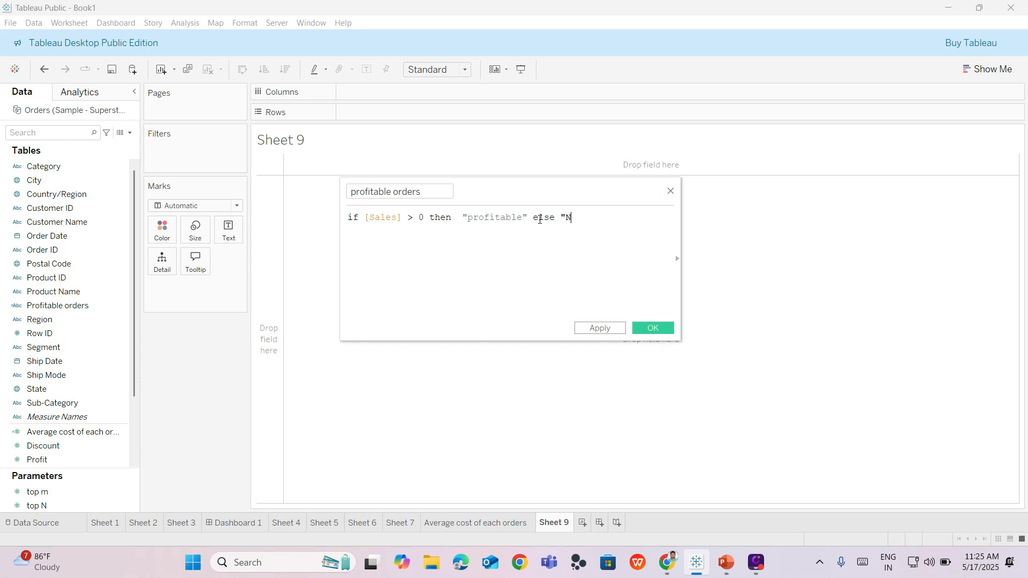
type("Non Profitable\"")
- Close the formula with END on a new line, apply it and save the calculated field
key("Return")
type("en")
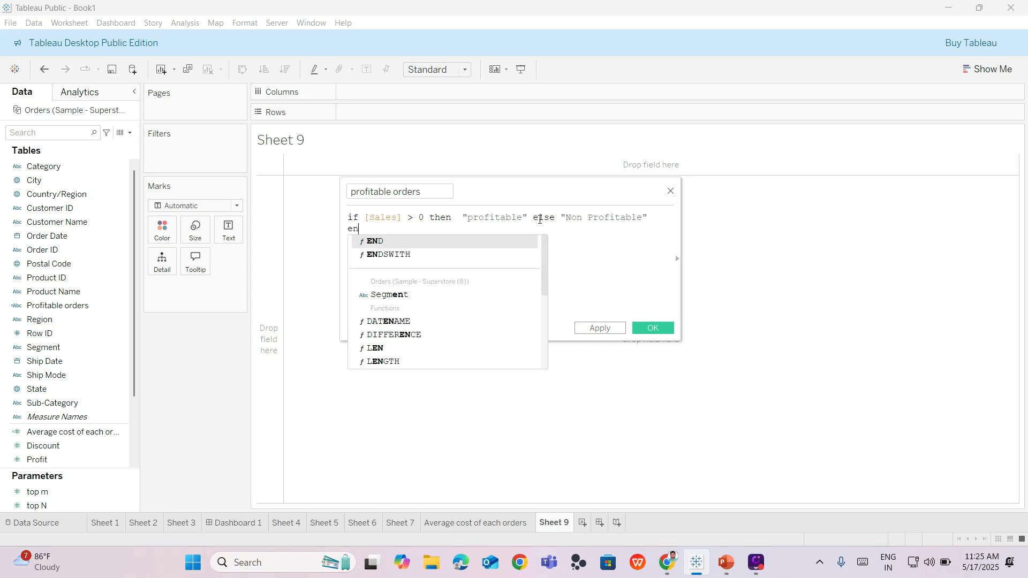
key("Return")
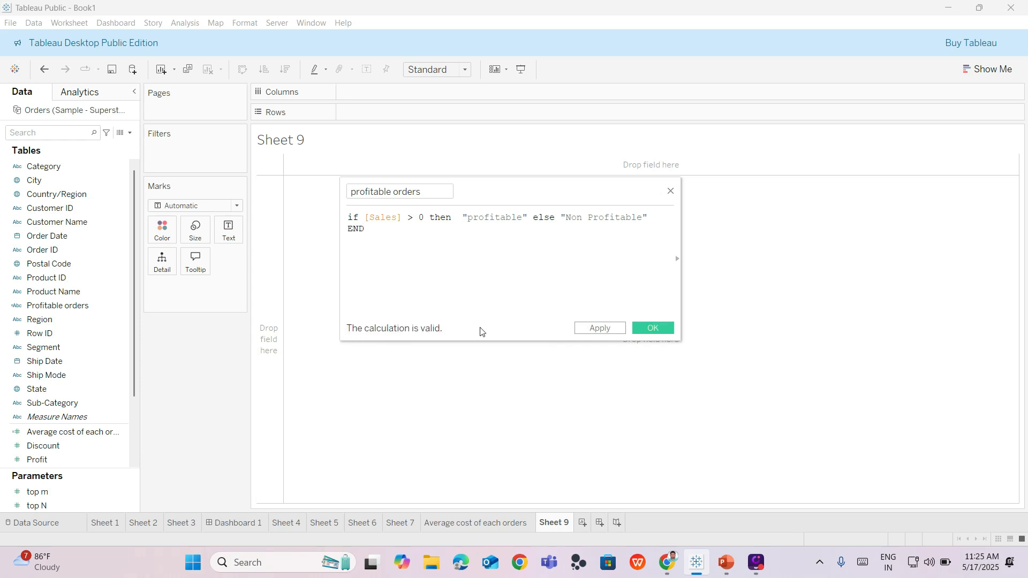
left_click(600, 328)
left_click(650, 328)
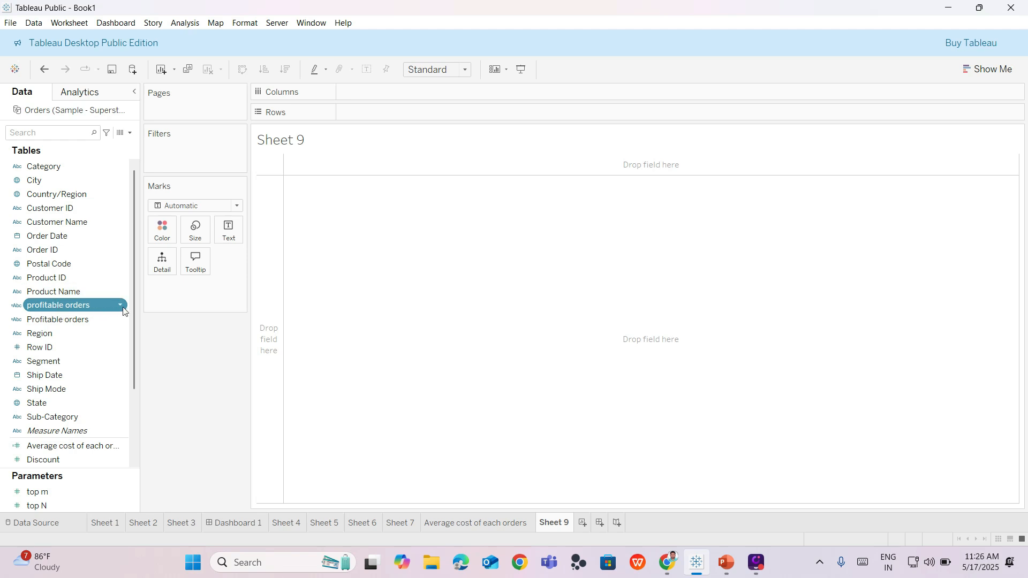
- Open the data source and compare the new profitable orders column with the Sales column in the Orders preview
left_click(56, 522)
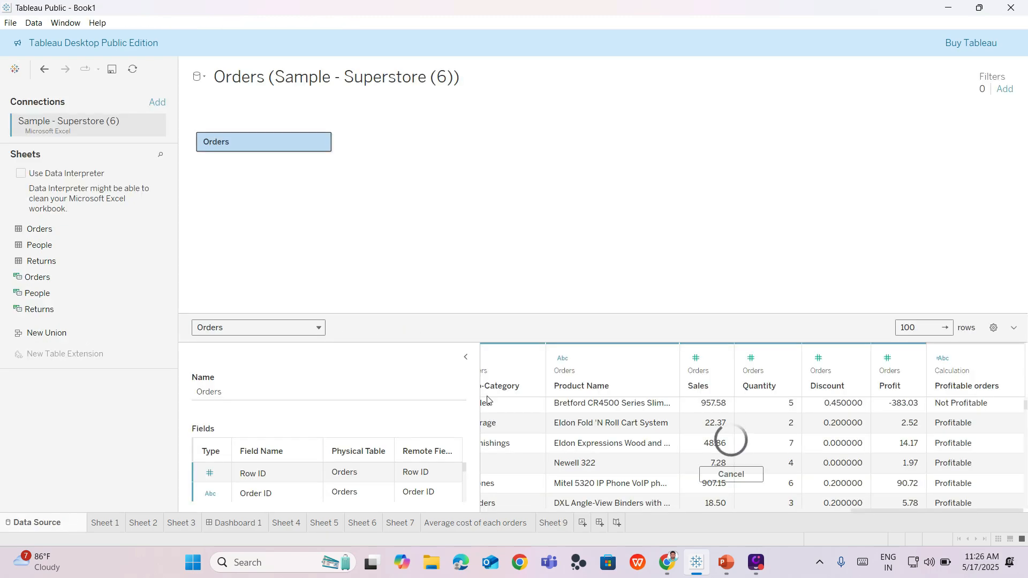
left_click(578, 426)
key("Right")
key("Right")
key("Right")
key("Right")
key("Right")
key("Right")
key("Right")
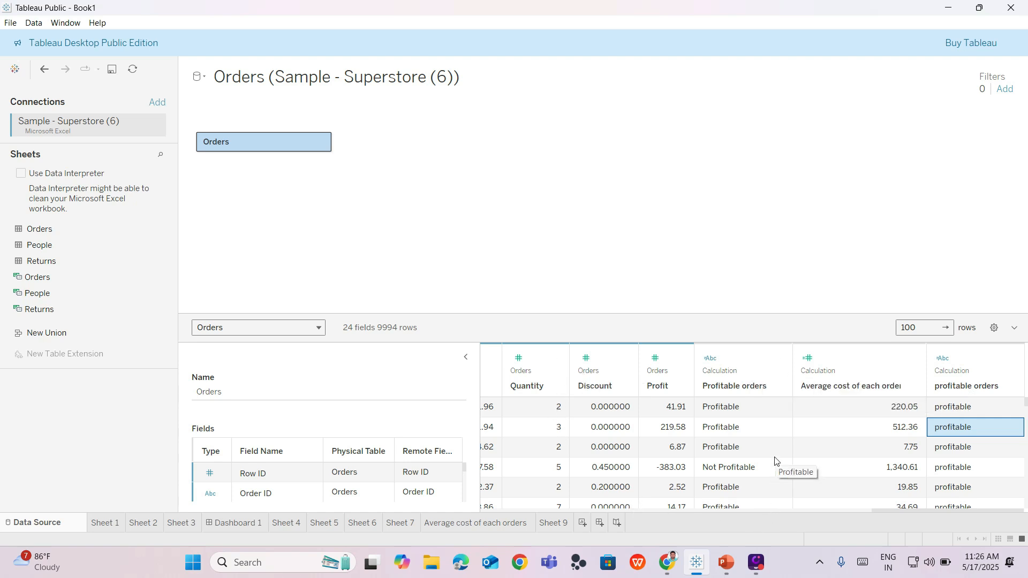
key("Left")
key("Left")
key("Left")
key("Left")
key("Left")
key("Left")
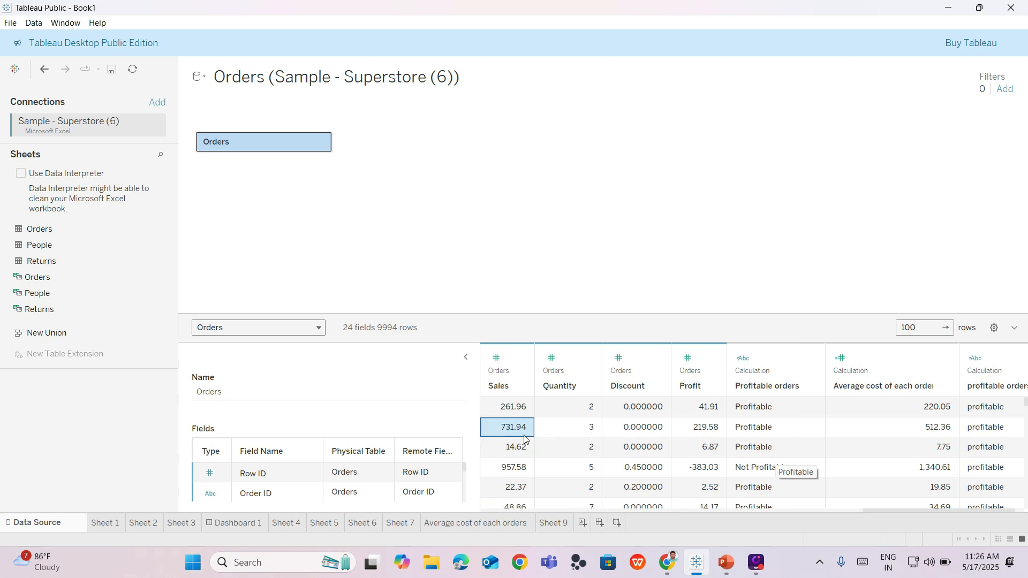
key("Right")
key("Right")
key("Right")
key("Right")
key("Right")
key("Right")
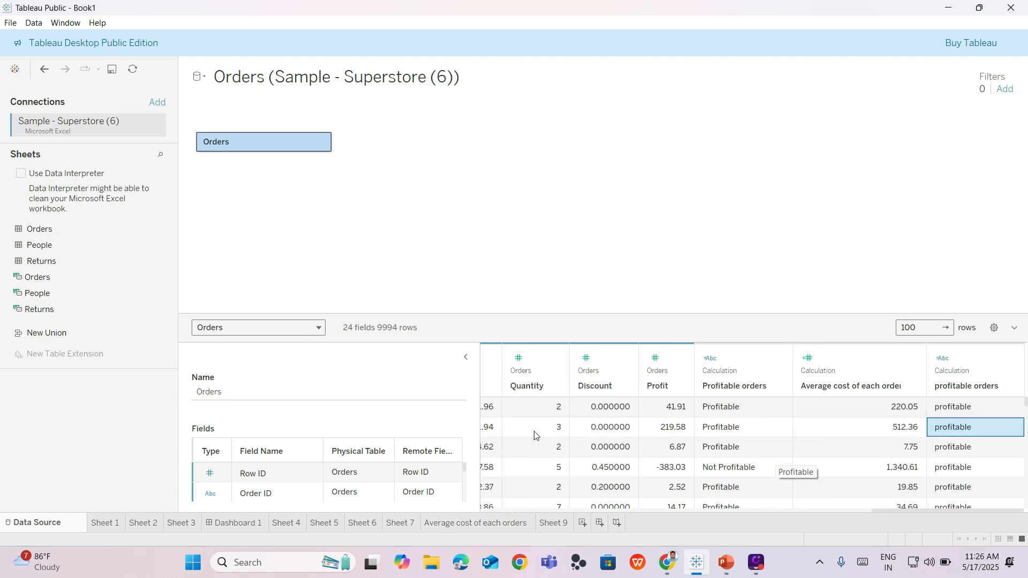
- Examine the profitable orders values down the rows of the Orders preview against the Profit and existing Profitable orders columns
key("Down")
key("Down")
key("Down")
key("Down")
key("Down")
key("Down")
key("Down")
key("Down")
key("Down")
key("Down")
key("Down")
key("Down")
key("Down")
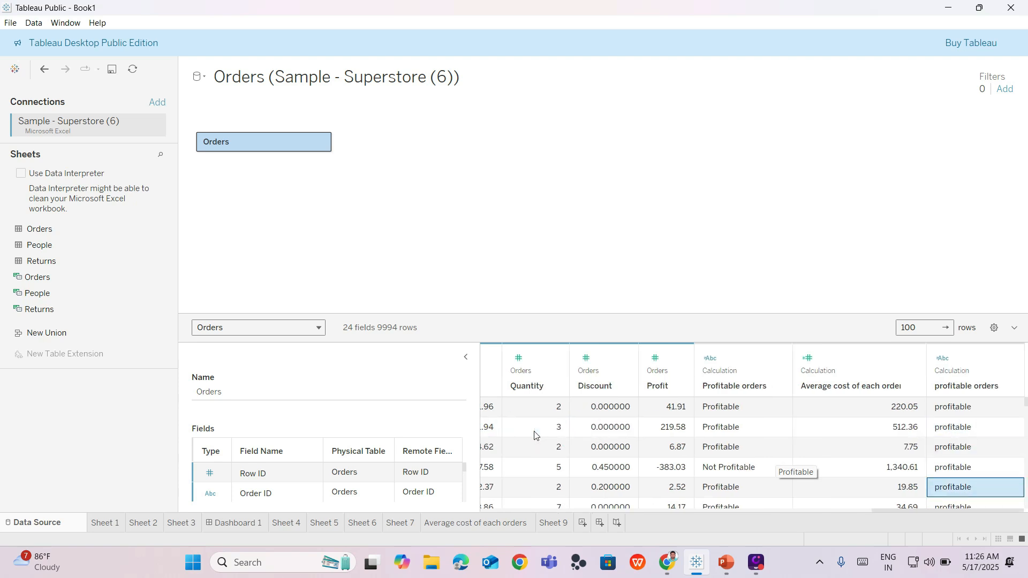
key("Down")
key("Down")
key("Down")
key("Down")
key("Down")
key("Down")
key("Down")
key("Down")
key("Down")
key("Down")
key("Down")
key("Down")
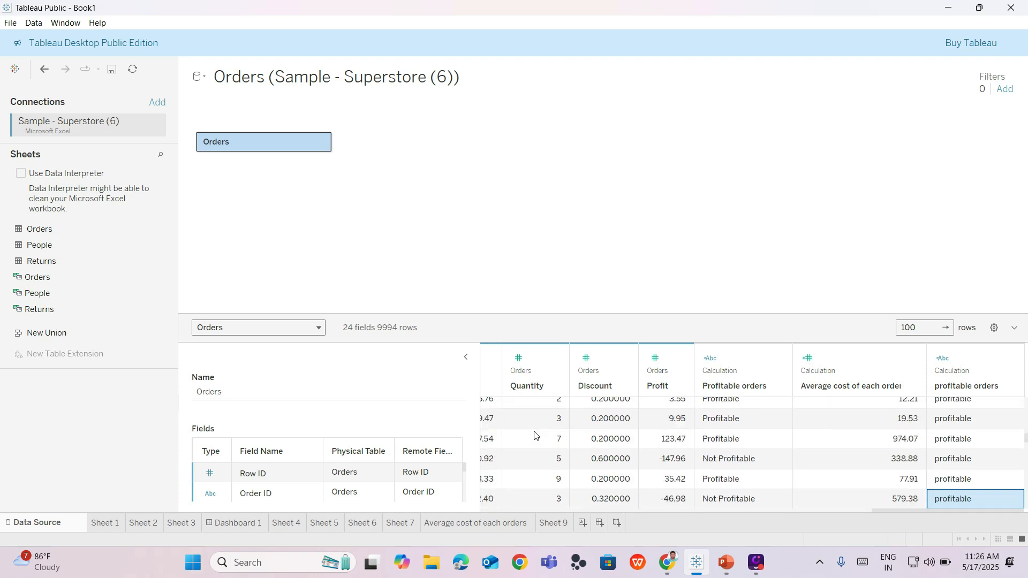
key("Down")
key("Down")
key("Down")
key("Down")
key("Down")
key("Down")
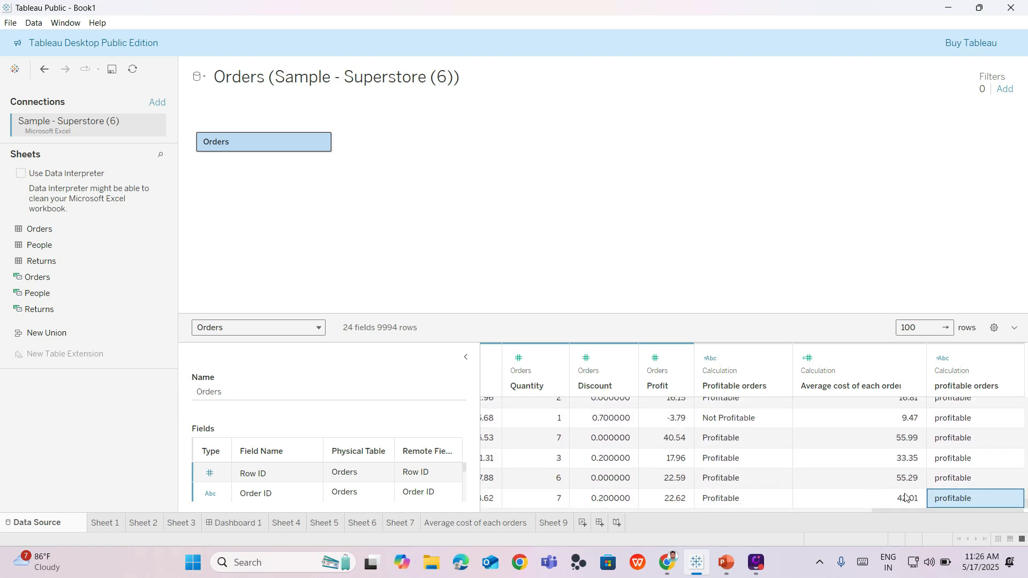
scroll(942, 471, "down", 5)
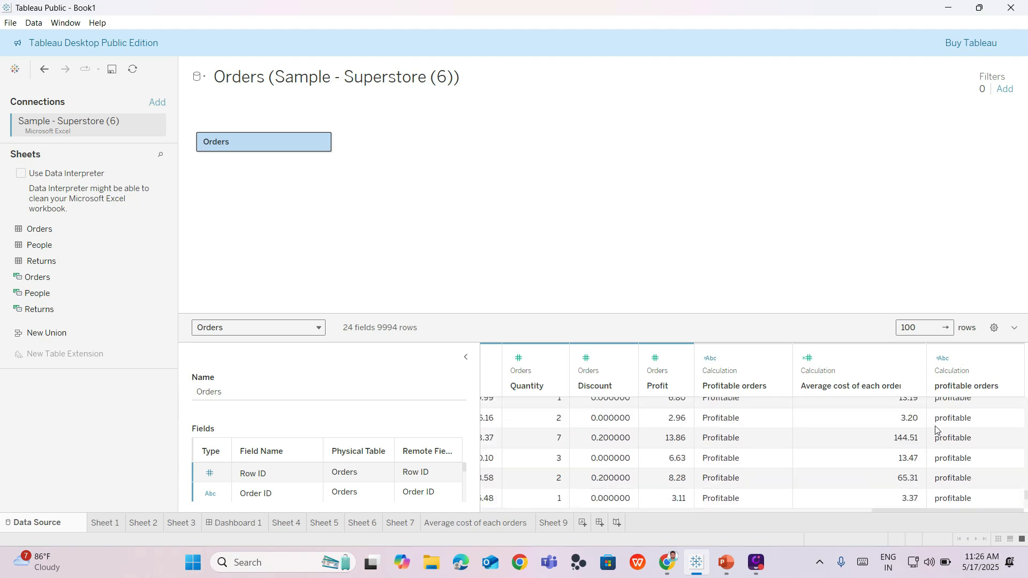
scroll(635, 455, "down", 5)
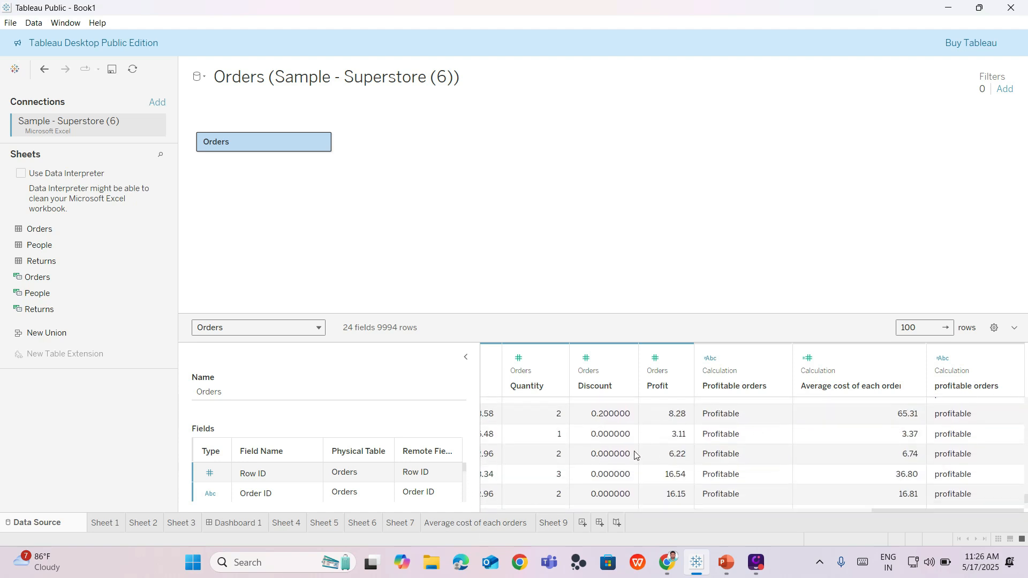
scroll(884, 453, "up", 3)
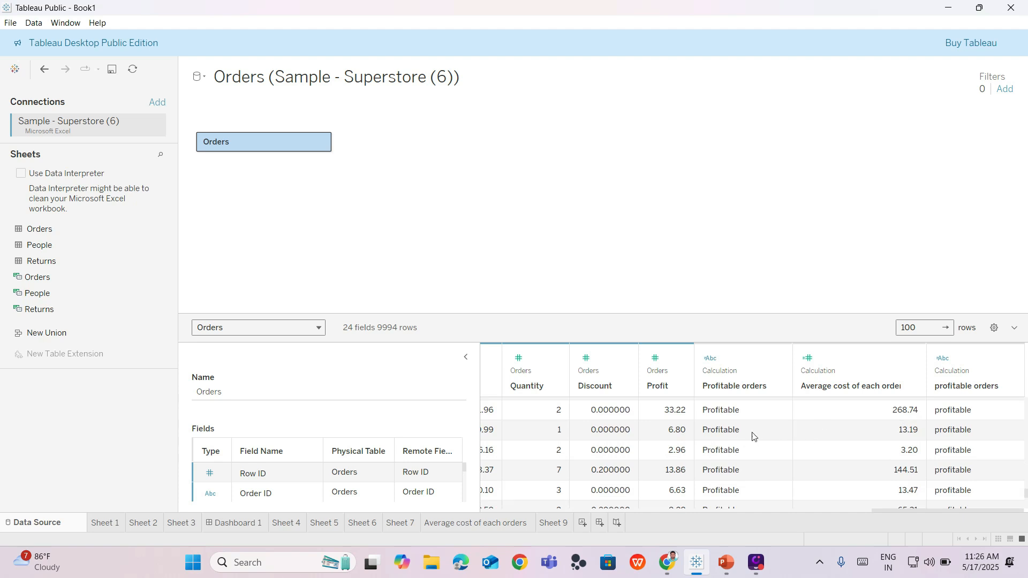
scroll(900, 436, "up", 3)
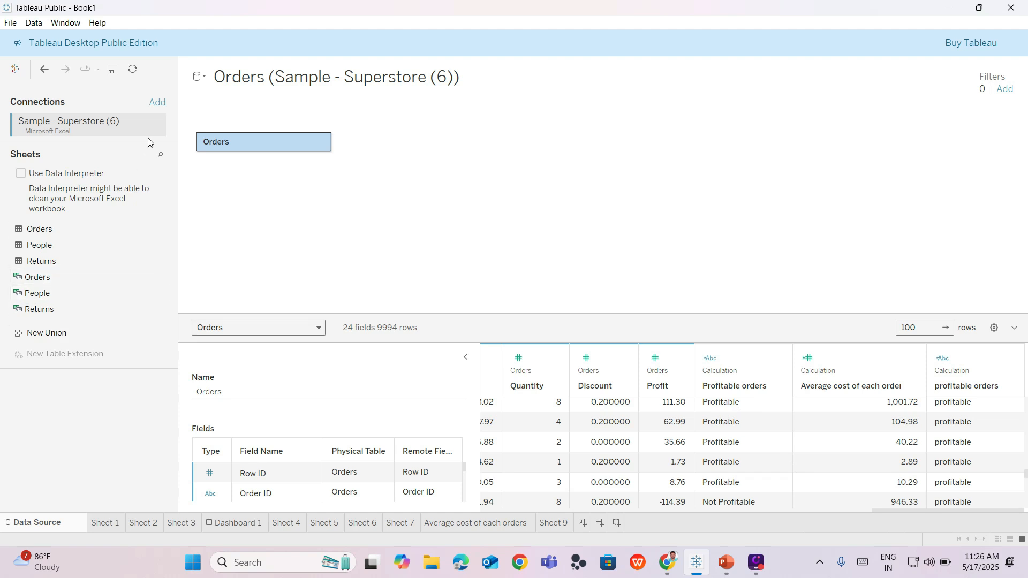
- View the Average cost of each orders sheet, then return to the empty Sheet 9
left_click(552, 523)
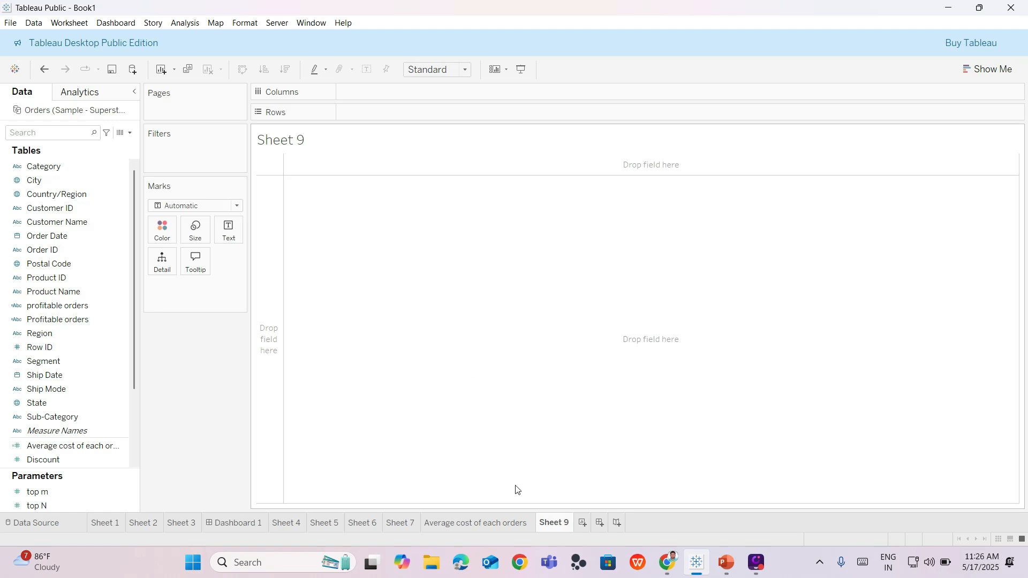
left_click(494, 522)
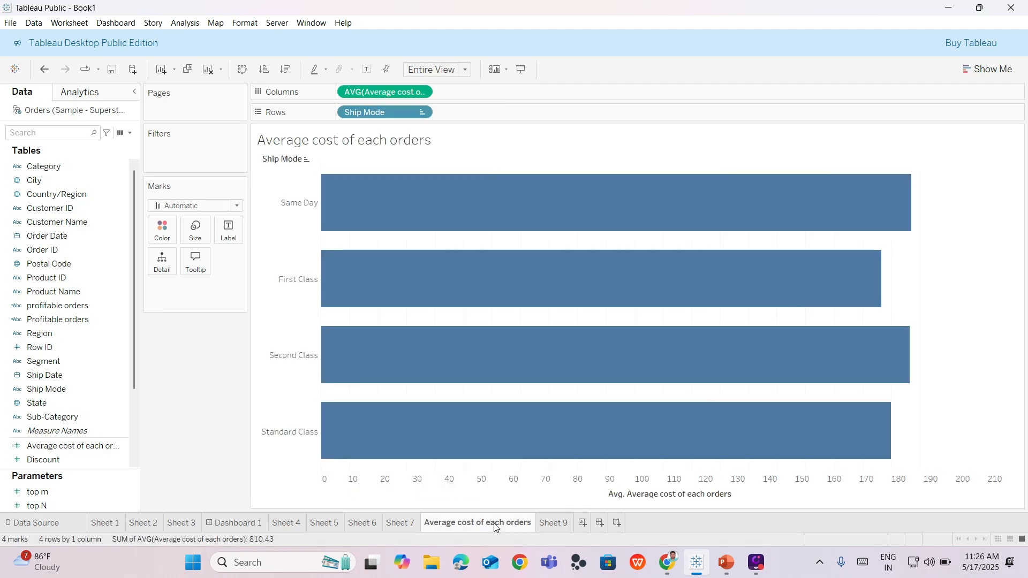
left_click(558, 525)
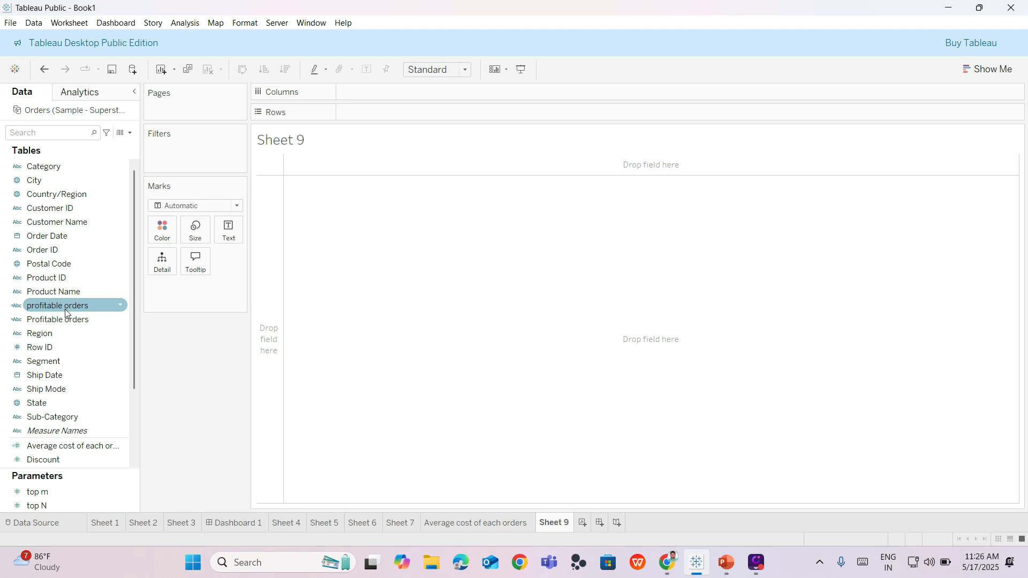
- Build a bar chart on Sheet 9 with profitable orders as rows and Orders (Count) as columns
mouse_move(69, 316)
left_mouse_down()
mouse_move(395, 130)
mouse_move(387, 117)
left_mouse_up()
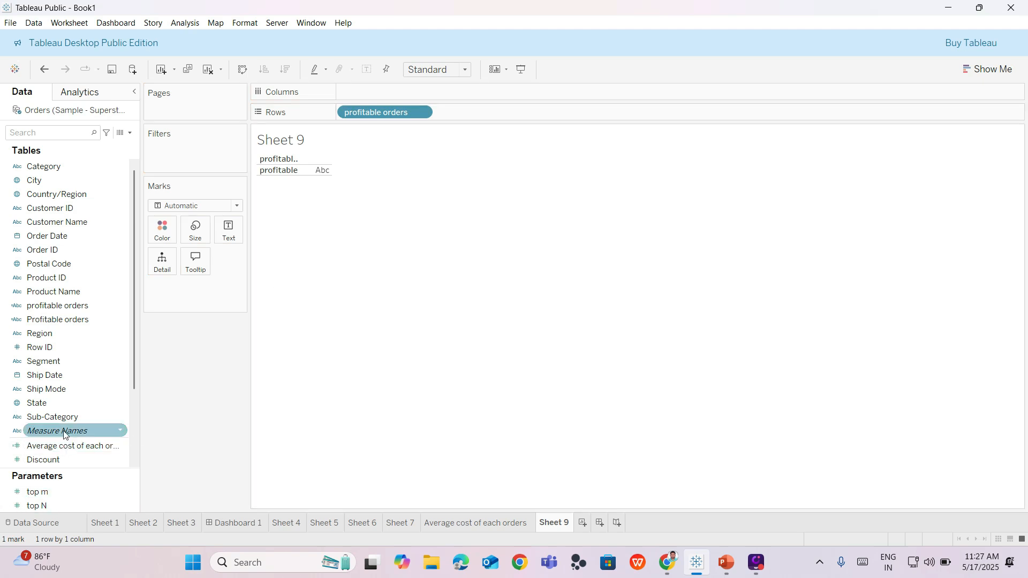
scroll(100, 397, "down", 3)
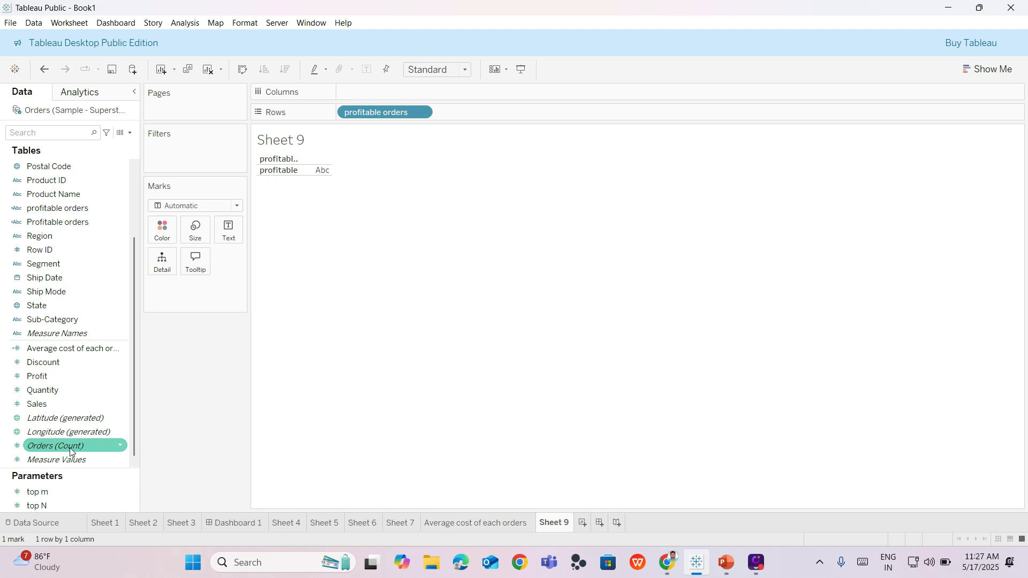
left_click_drag(70, 452, 381, 95)
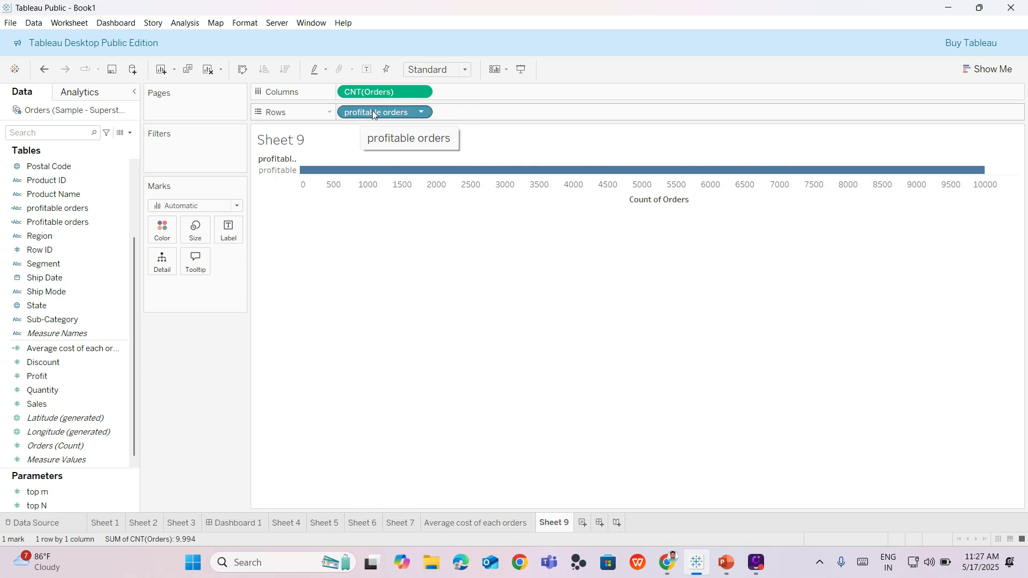
mouse_move(371, 111)
left_mouse_down()
mouse_move(477, 94)
mouse_move(372, 83)
mouse_move(371, 113)
left_mouse_up()
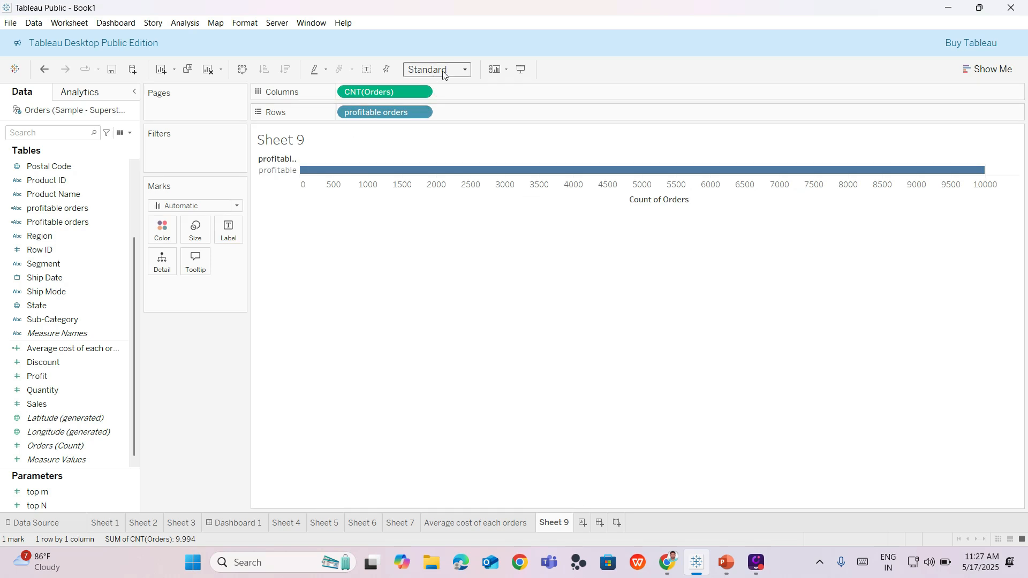
- Fit the Sheet 9 bar chart to Entire View
left_click(463, 75)
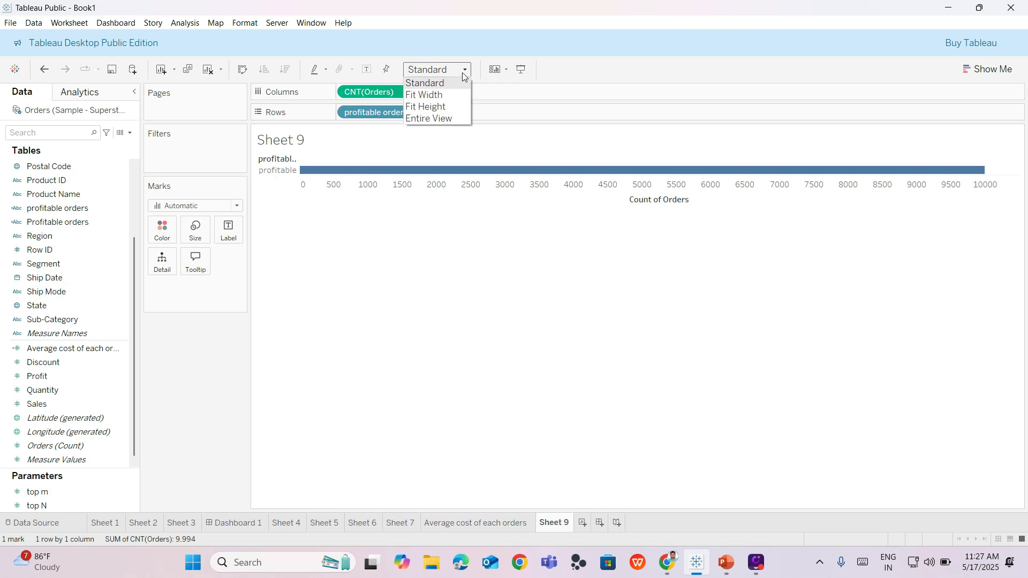
left_click(435, 118)
mouse_move(381, 268)
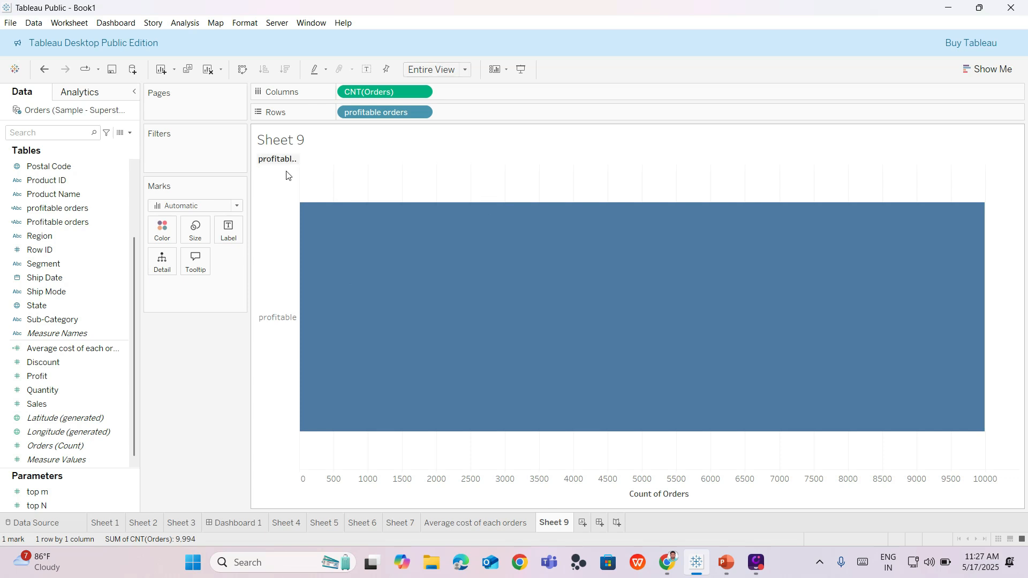
- Check the chart on Sheet 6, then remove profitable orders and CNT(Orders) from the Sheet 9 shelves
left_click(362, 522)
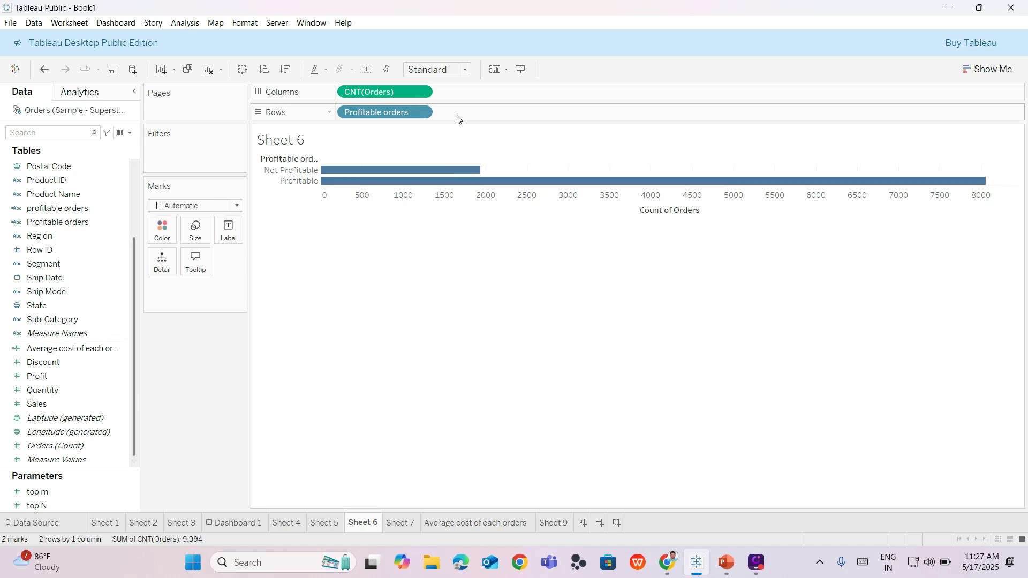
left_click(551, 523)
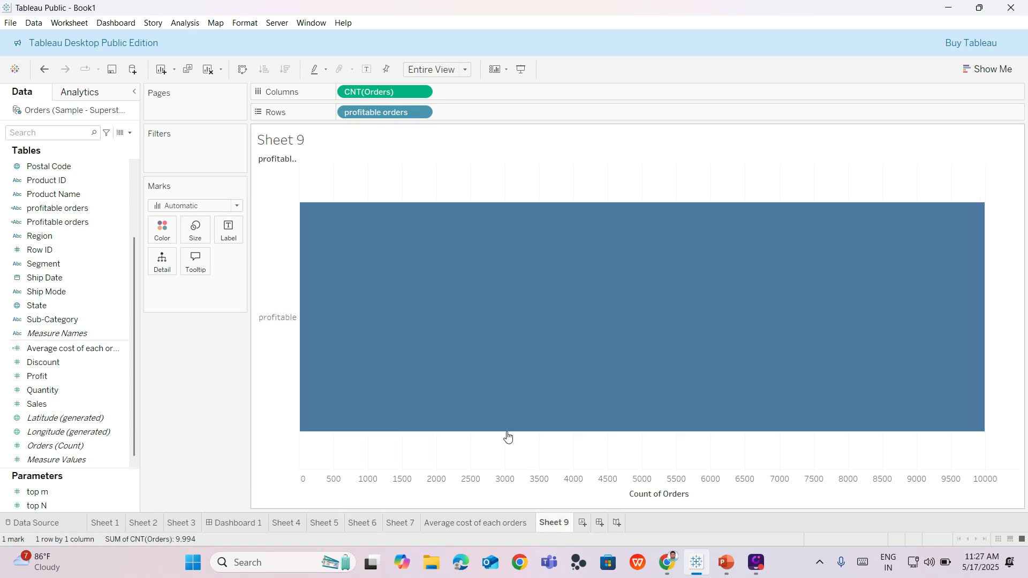
left_click_drag(402, 114, 120, 441)
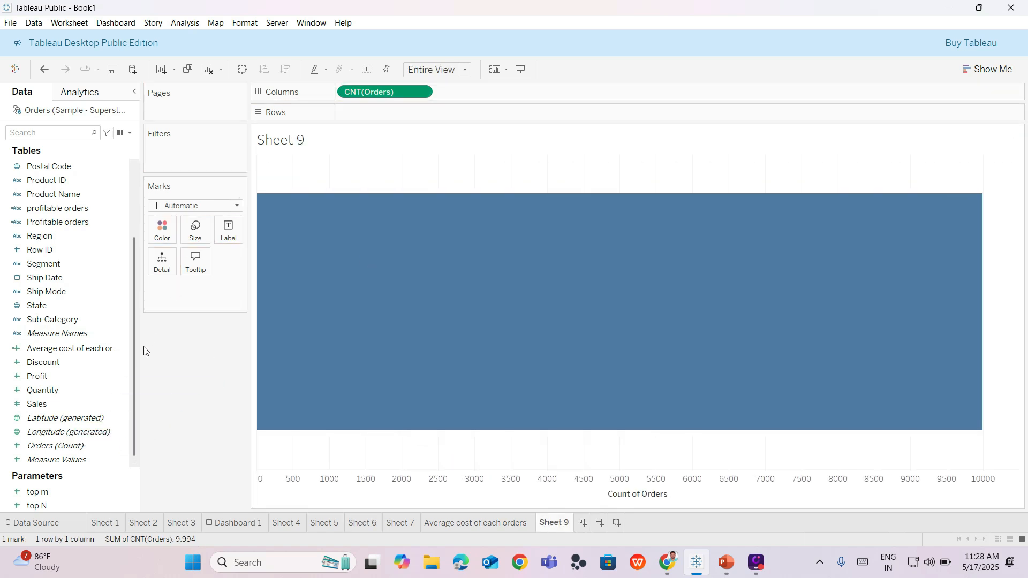
left_click_drag(403, 101, 94, 389)
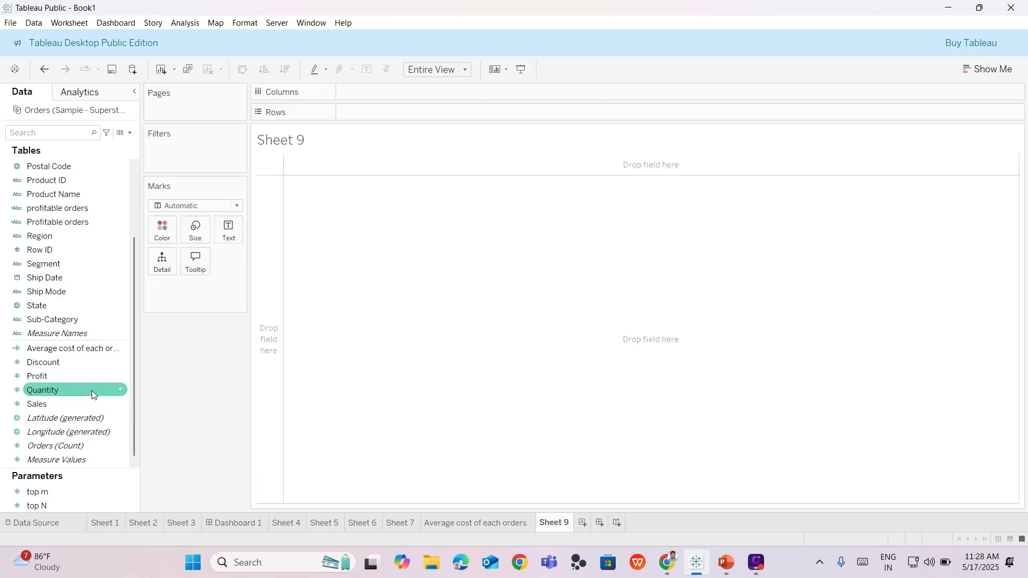
- Rebuild the Sheet 9 bar chart with the capitalized Profitable orders field as rows and Orders (Count) as columns
scroll(75, 271, "up", 3)
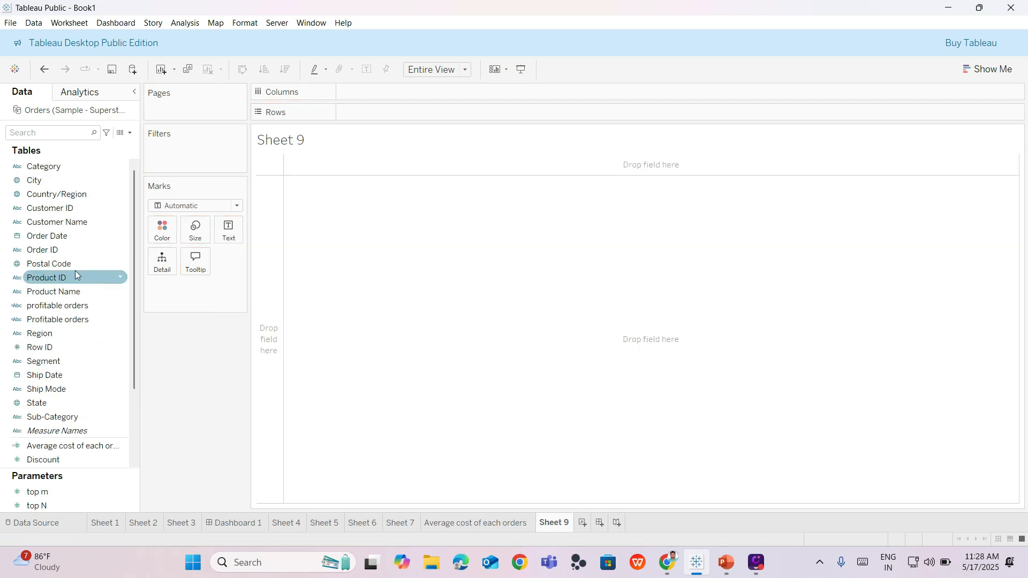
mouse_move(71, 317)
left_mouse_down()
mouse_move(455, 95)
mouse_move(405, 102)
mouse_move(399, 92)
mouse_move(397, 110)
left_mouse_up()
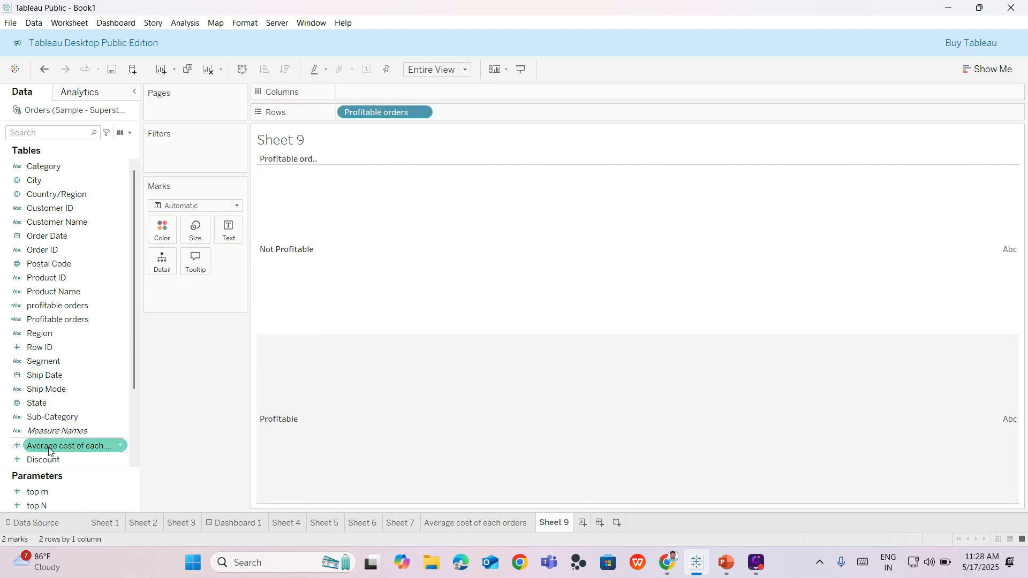
scroll(56, 438, "down", 2)
scroll(56, 437, "down", 1)
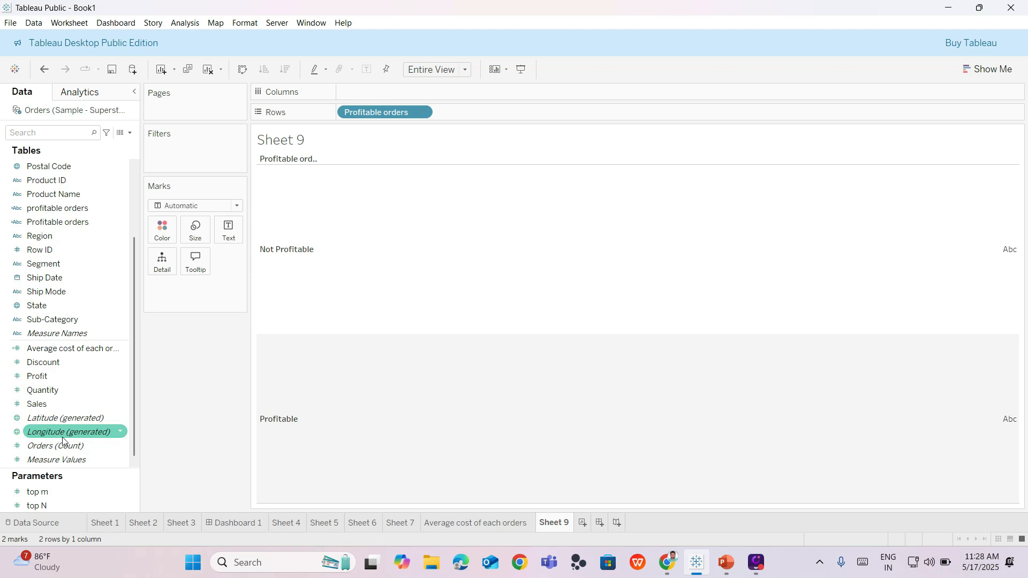
left_click_drag(65, 452, 385, 94)
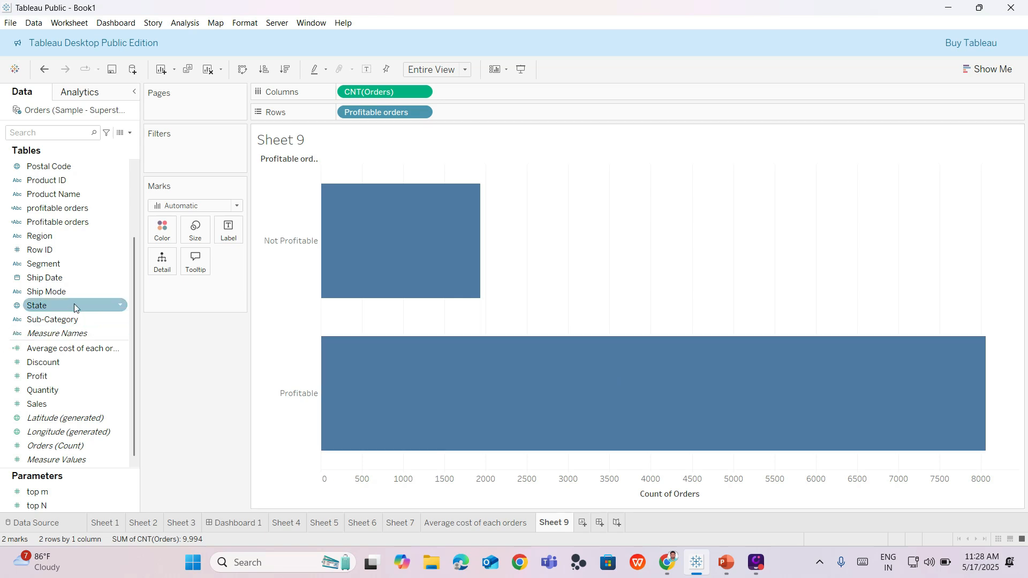
- Examine the formula of the capitalized Profitable orders field and close it without changes
right_click(122, 226)
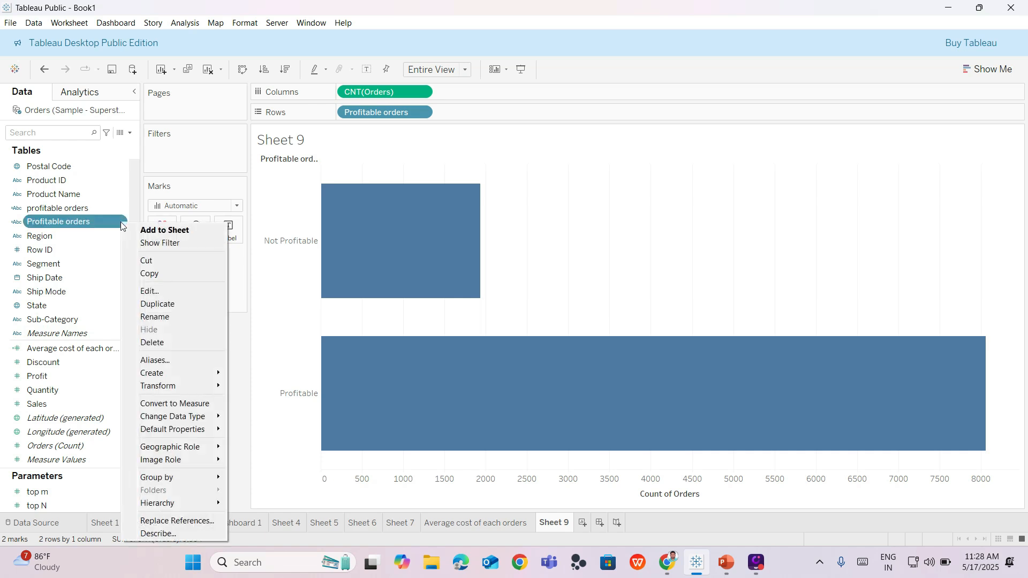
left_click(154, 290)
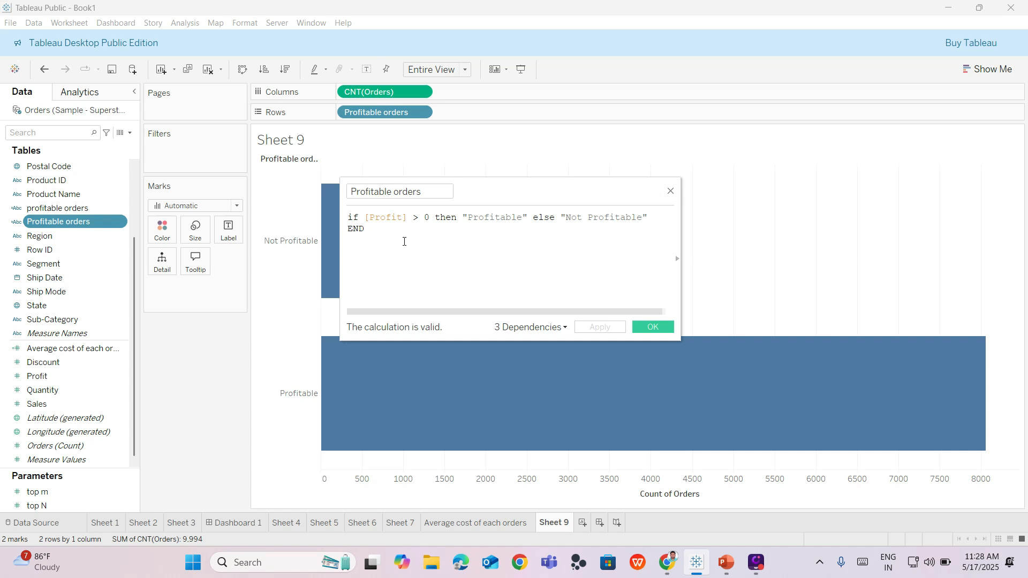
left_click(670, 192)
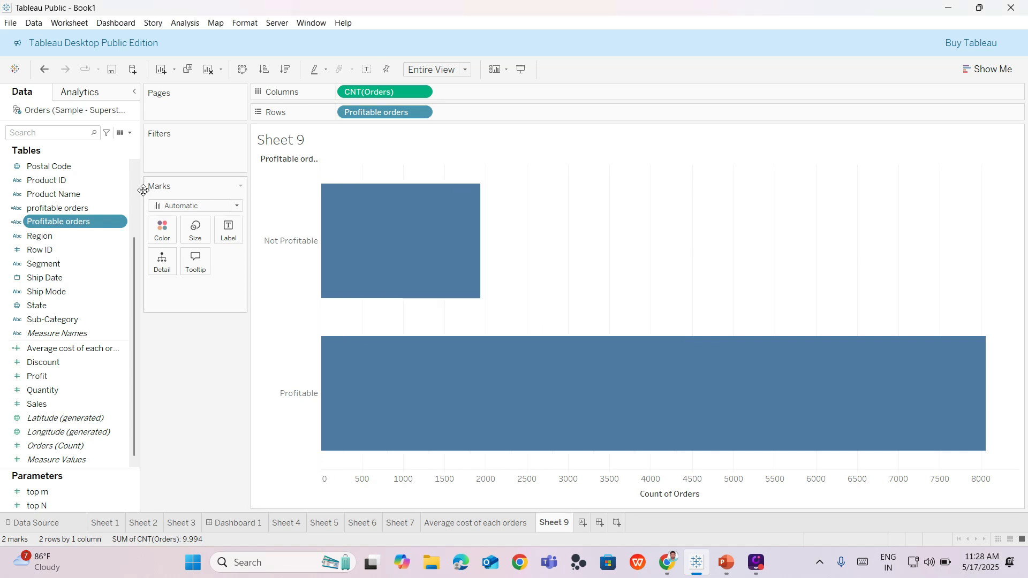
- Edit the lowercase profitable orders calculation so its condition tests [Profit] > 0 instead of [Sales], and save it
left_click(56, 209)
right_click(57, 209)
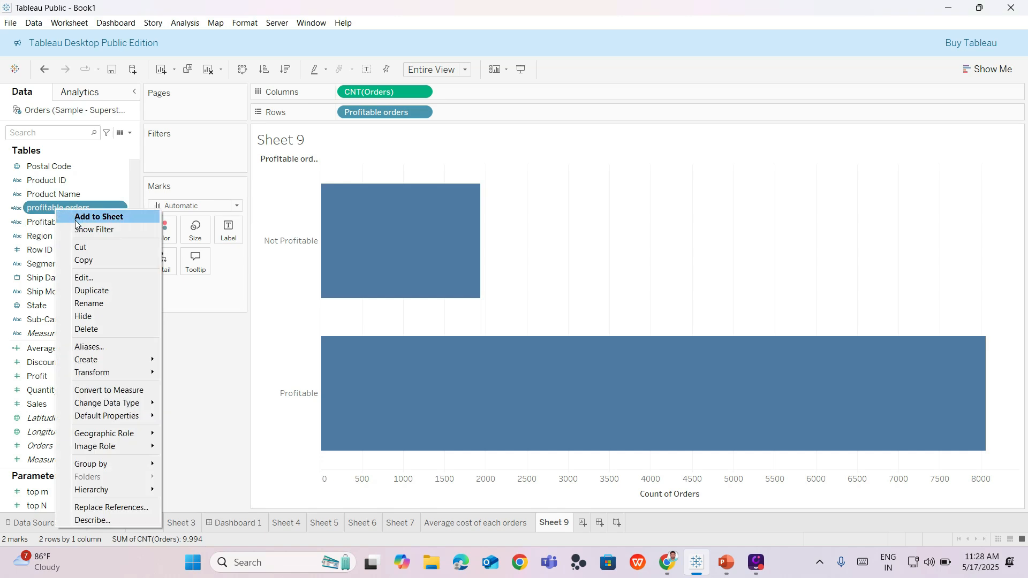
left_click(86, 277)
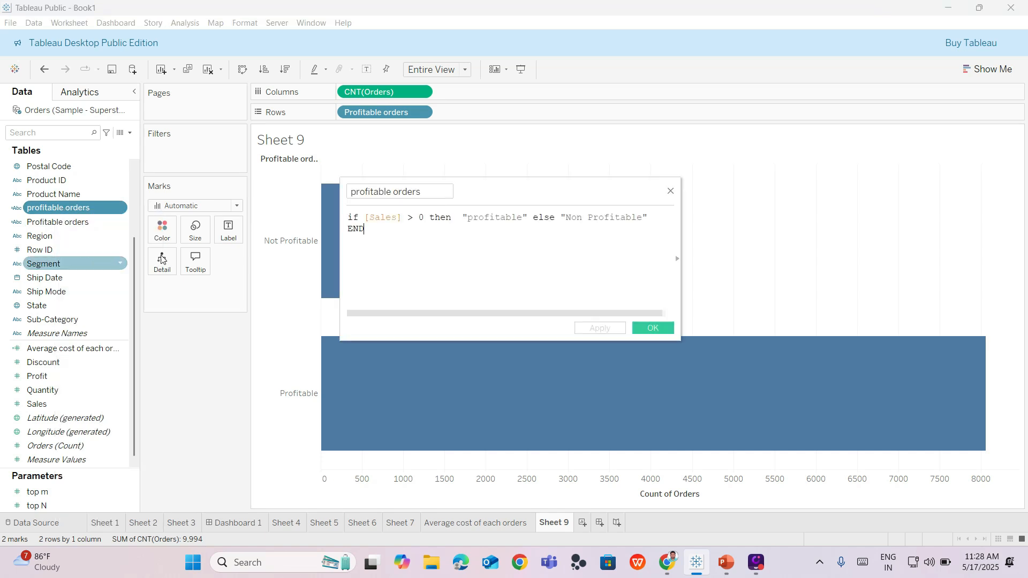
left_click(402, 218)
key("BackSpace")
key("BackSpace")
key("BackSpace")
key("BackSpace")
key("BackSpace")
key("BackSpace")
key("BackSpace")
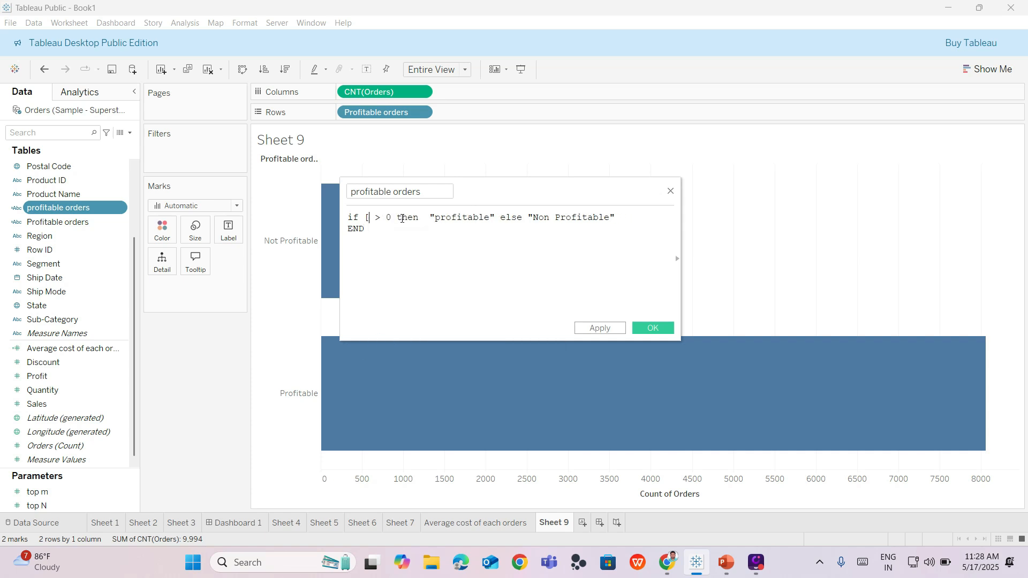
type("p")
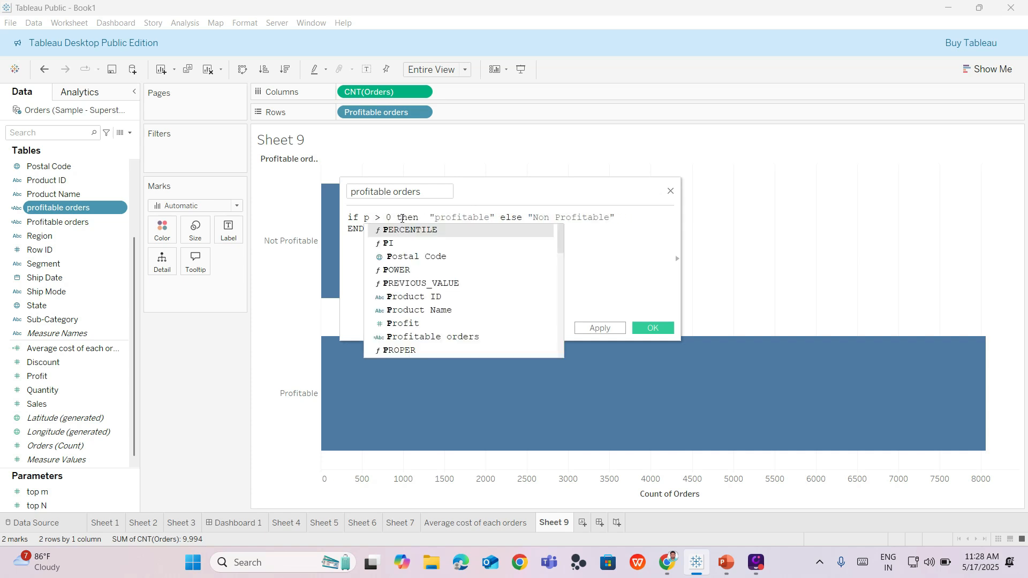
type("r")
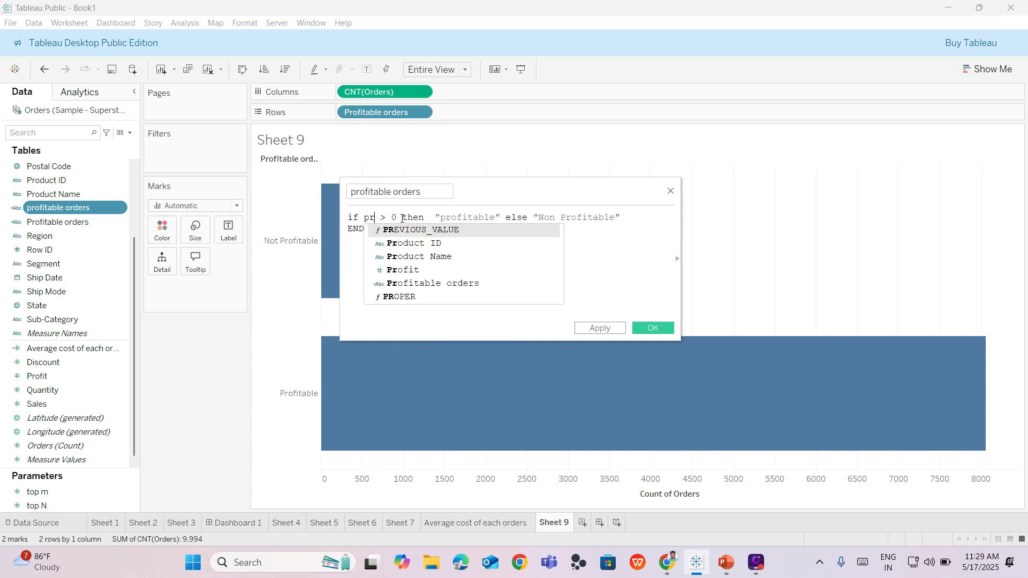
double_click(415, 271)
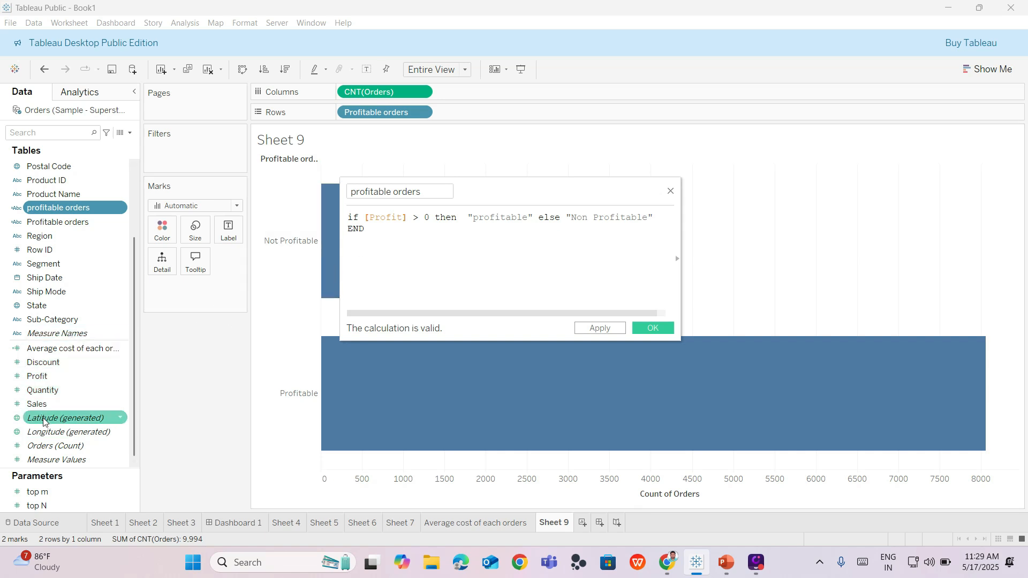
left_click(600, 328)
left_click(640, 327)
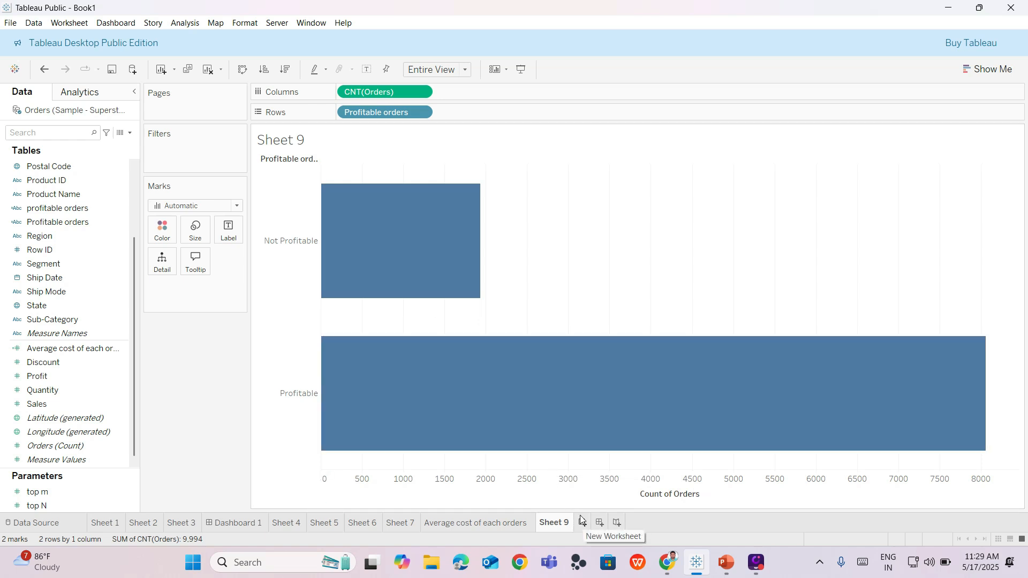
- Add a new worksheet and start a calculated field named "Avg cost for each order"
mouse_move(571, 527)
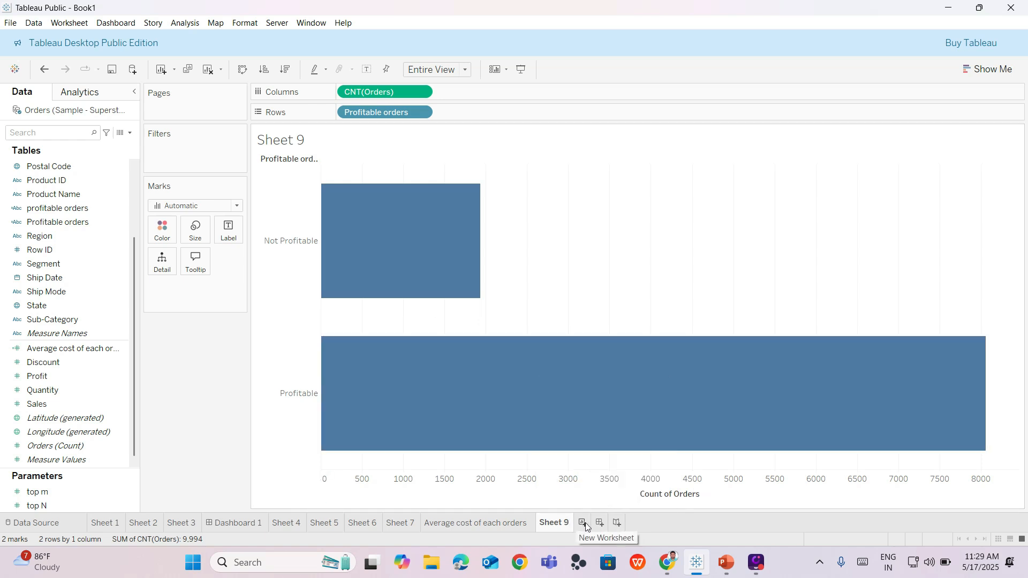
left_click(584, 524)
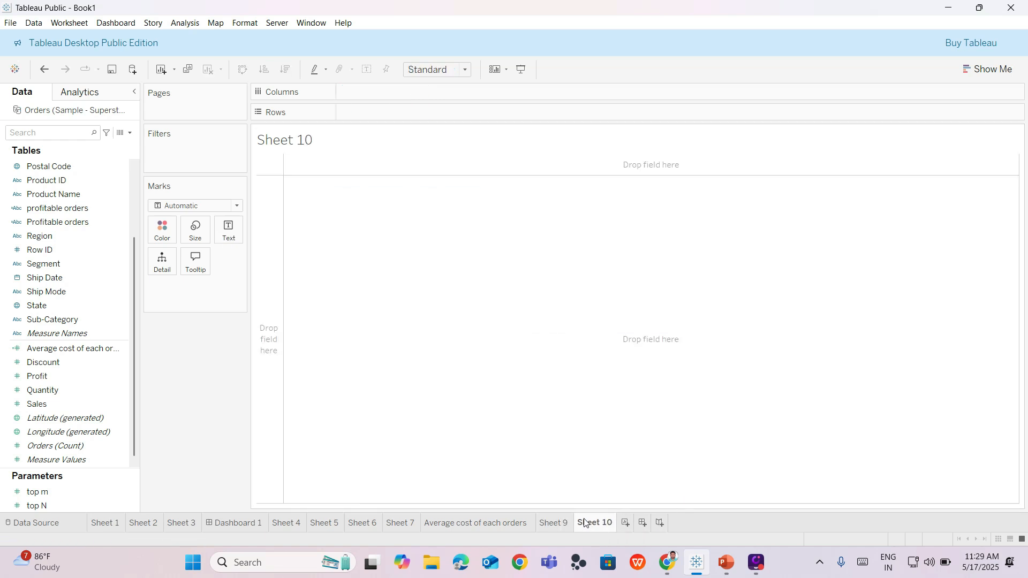
left_click(130, 133)
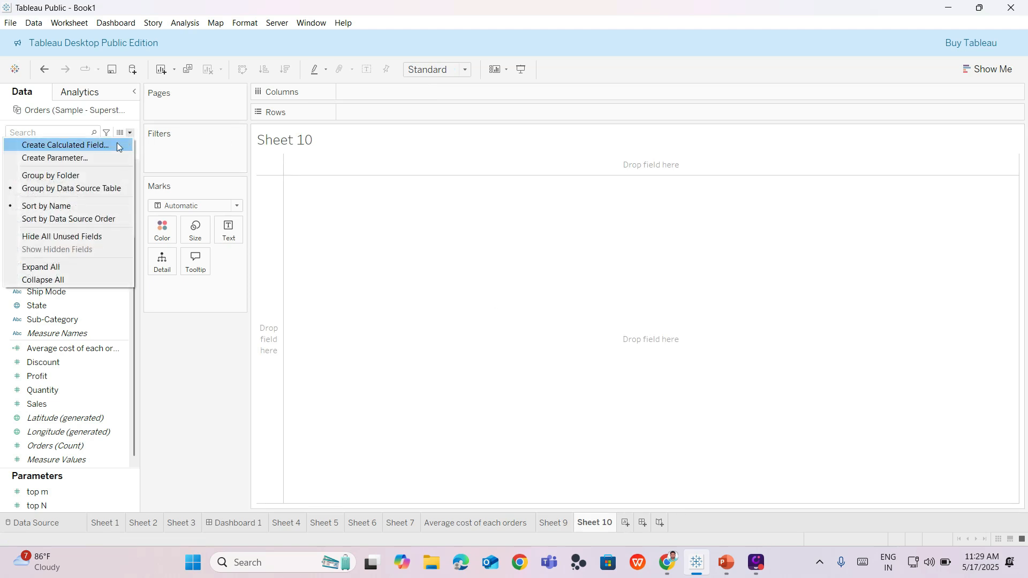
left_click(117, 144)
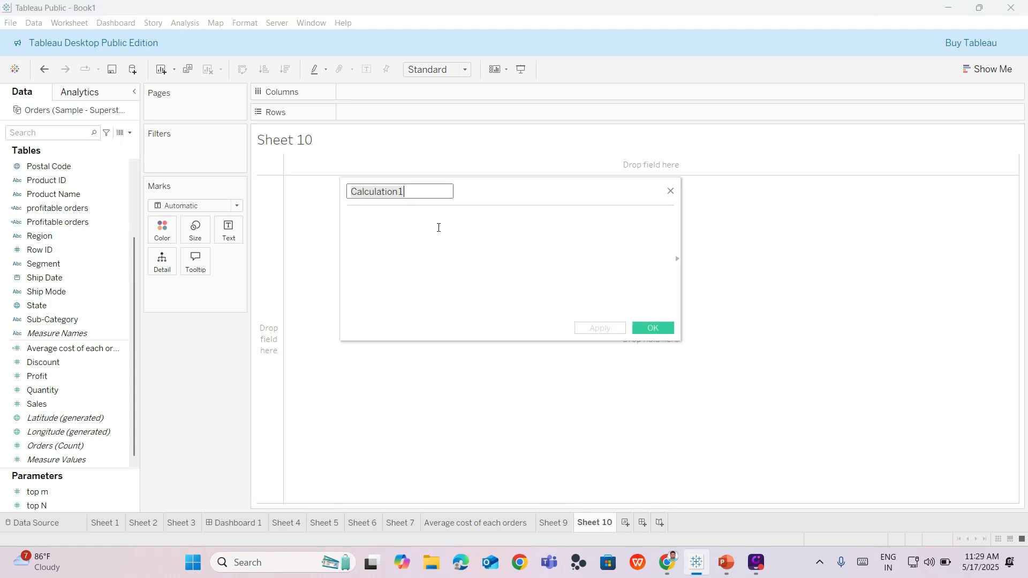
key("BackSpace")
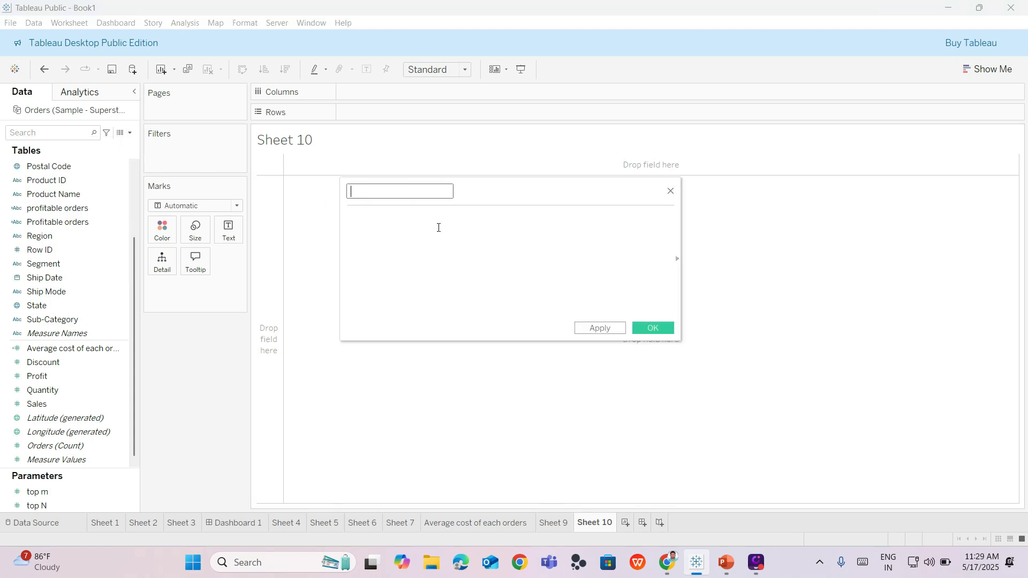
type("Avg cost for each orde")
- Define the calculated field's formula as [Sales] - [Profit] and save it
left_click(436, 222)
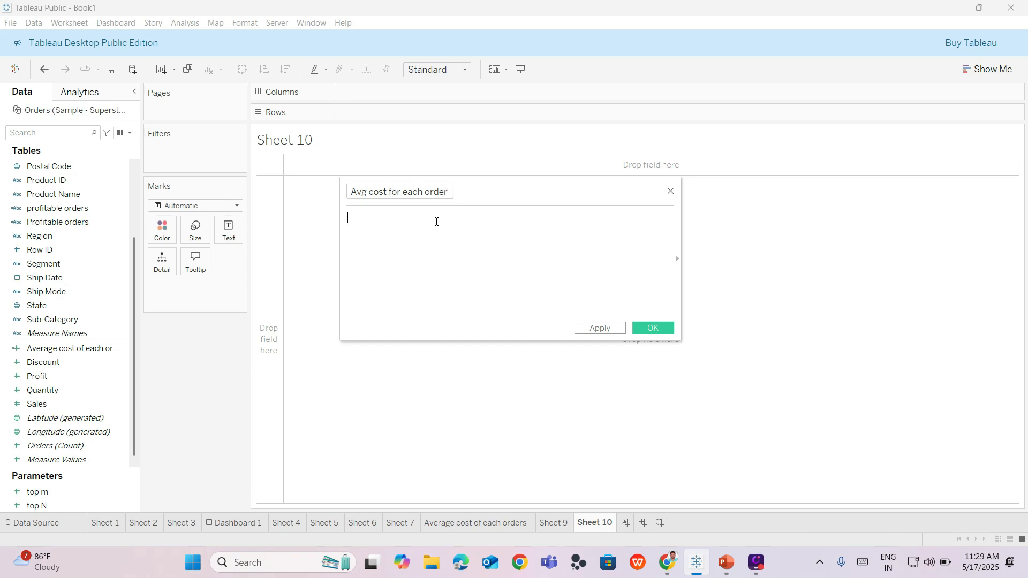
left_click(66, 403)
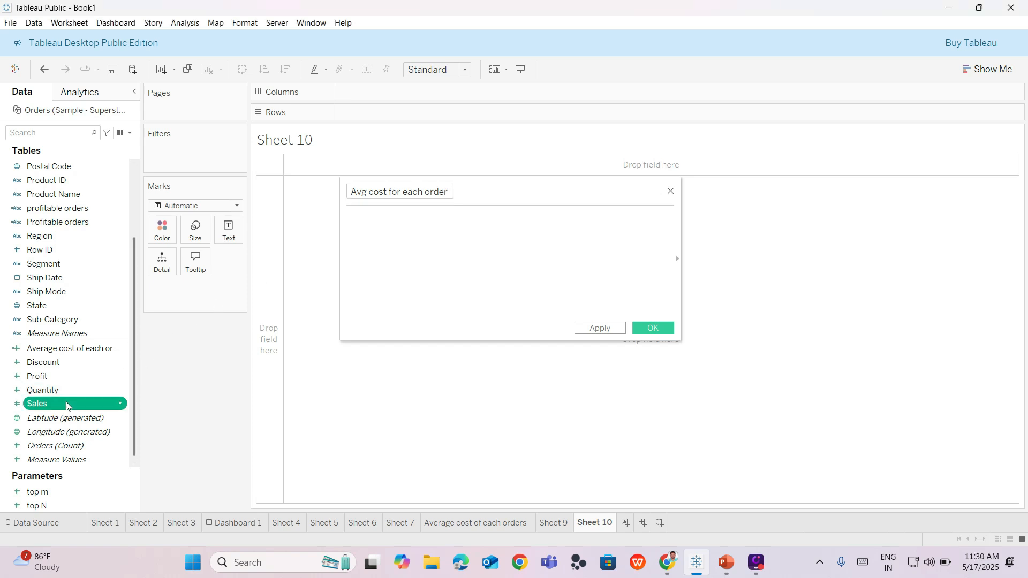
left_click_drag(65, 402, 419, 230)
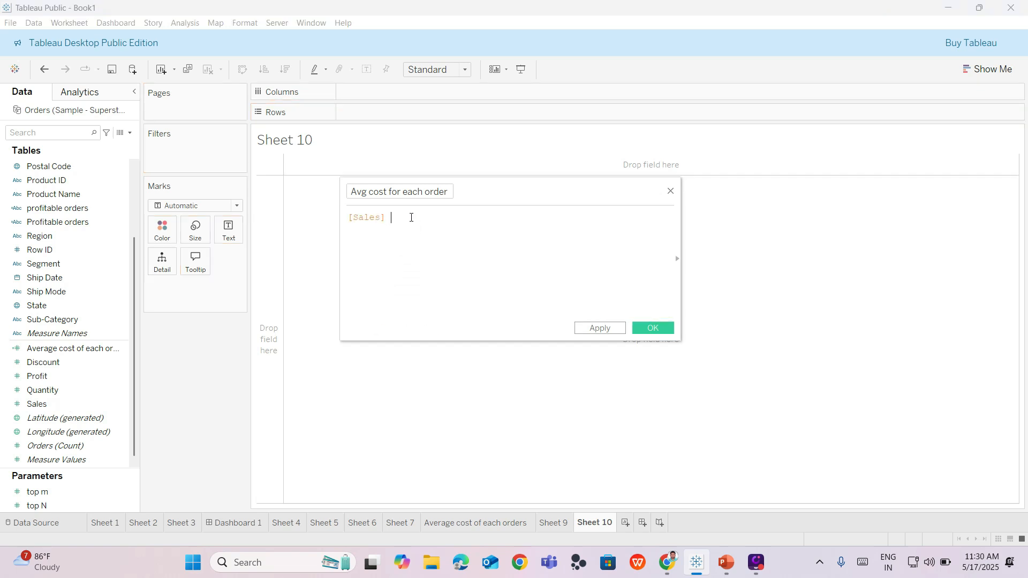
type("-")
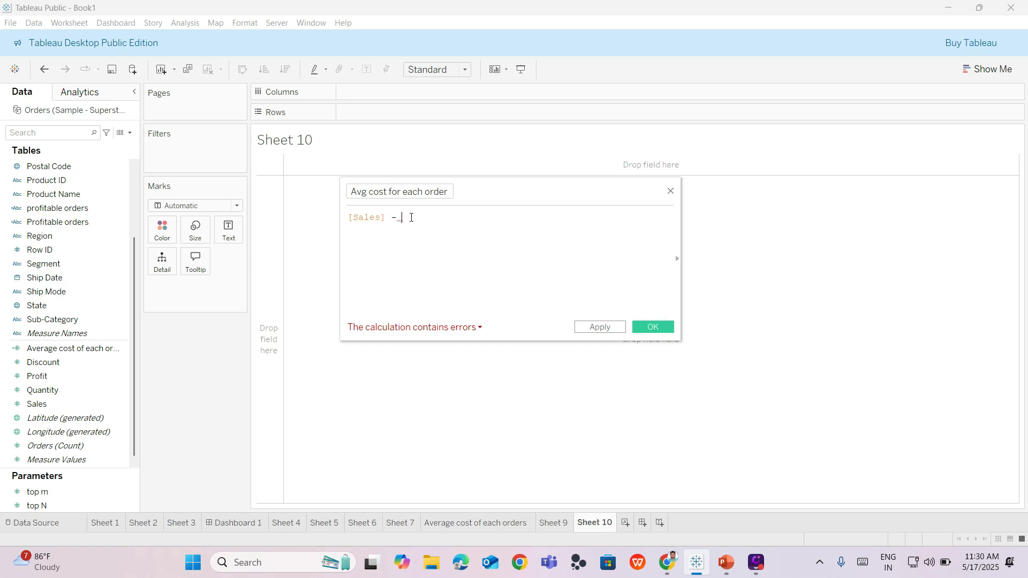
type("pr")
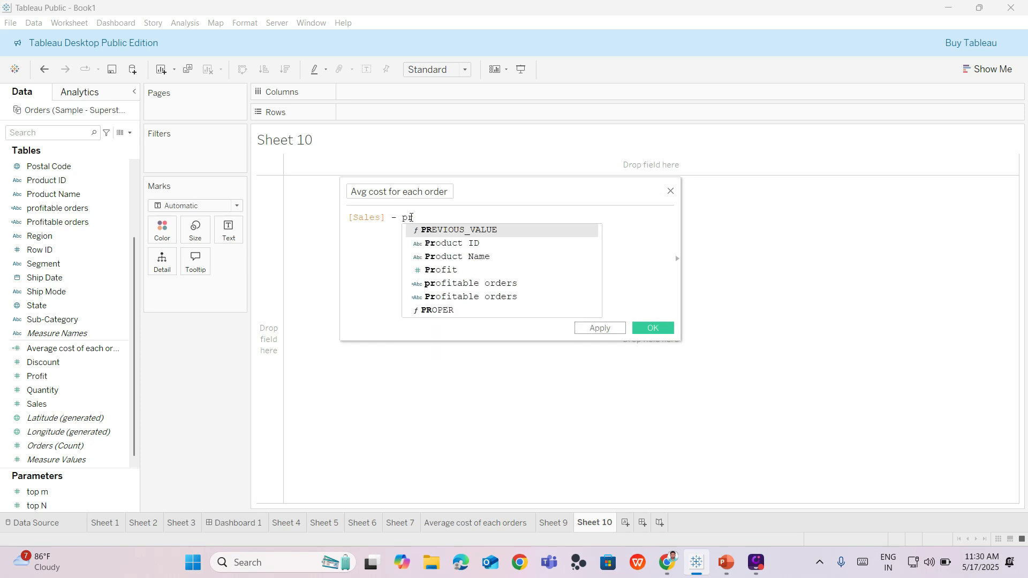
type("o")
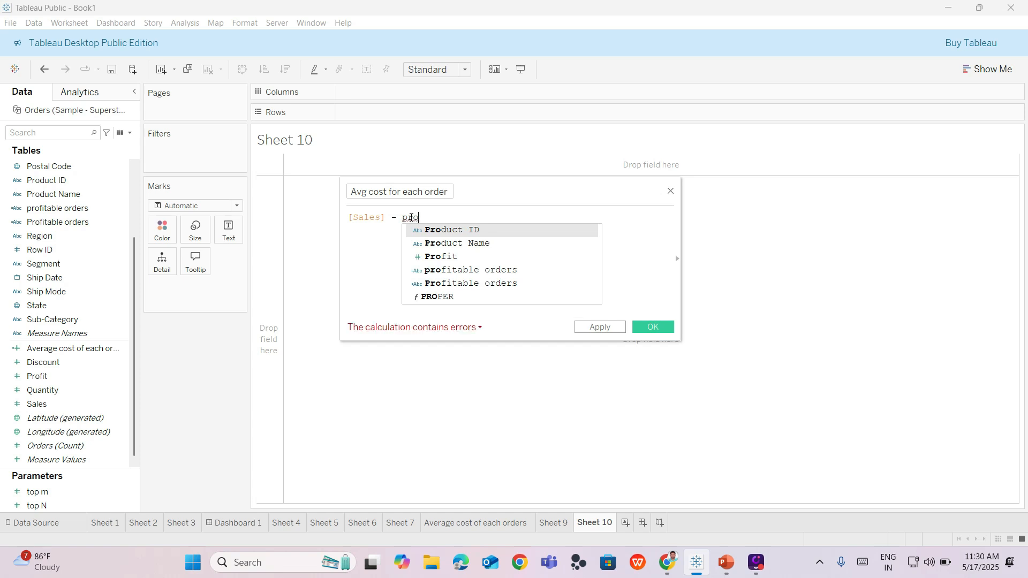
double_click(441, 256)
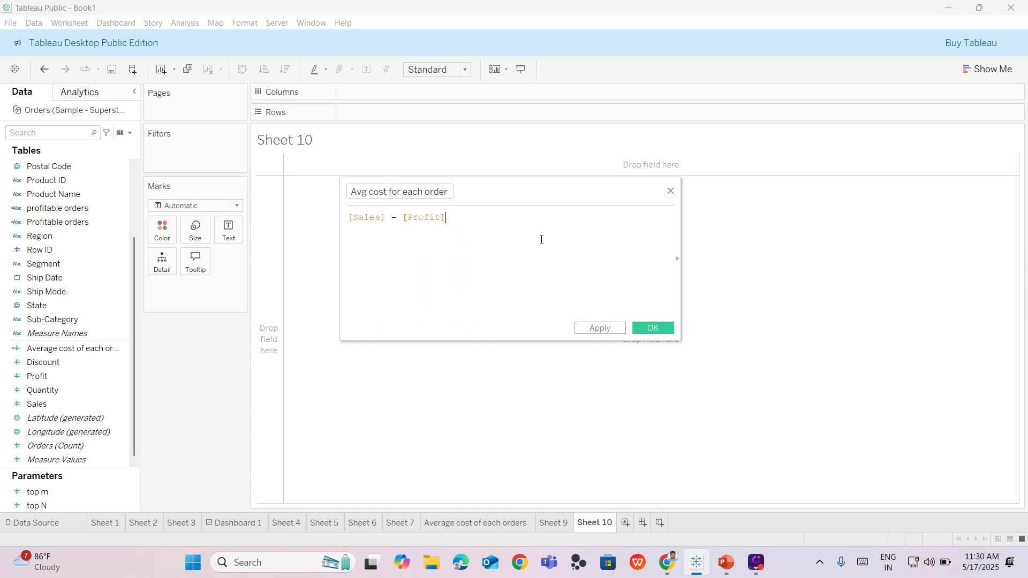
left_click(638, 326)
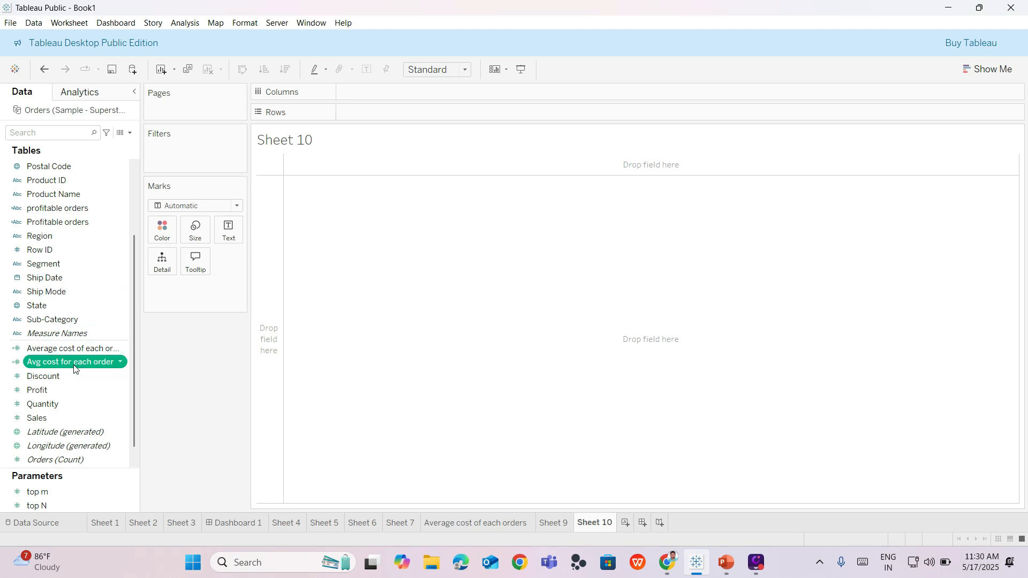
- Place Avg cost for each order on the rows of Sheet 10 and aggregate it as Average
left_click_drag(74, 368, 387, 119)
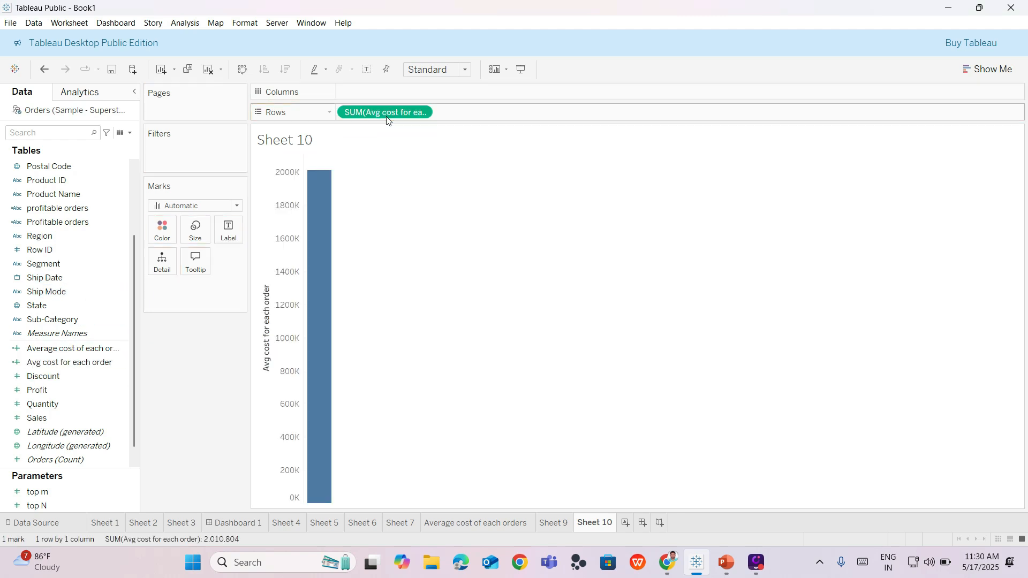
left_click(85, 390)
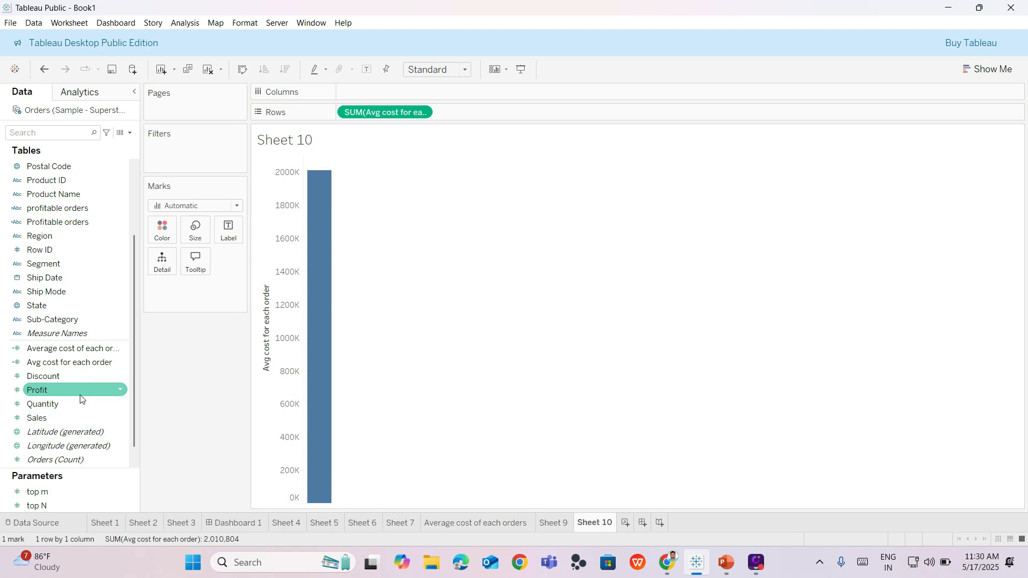
left_click(65, 404)
left_click(67, 317)
scroll(69, 302, "down", 1)
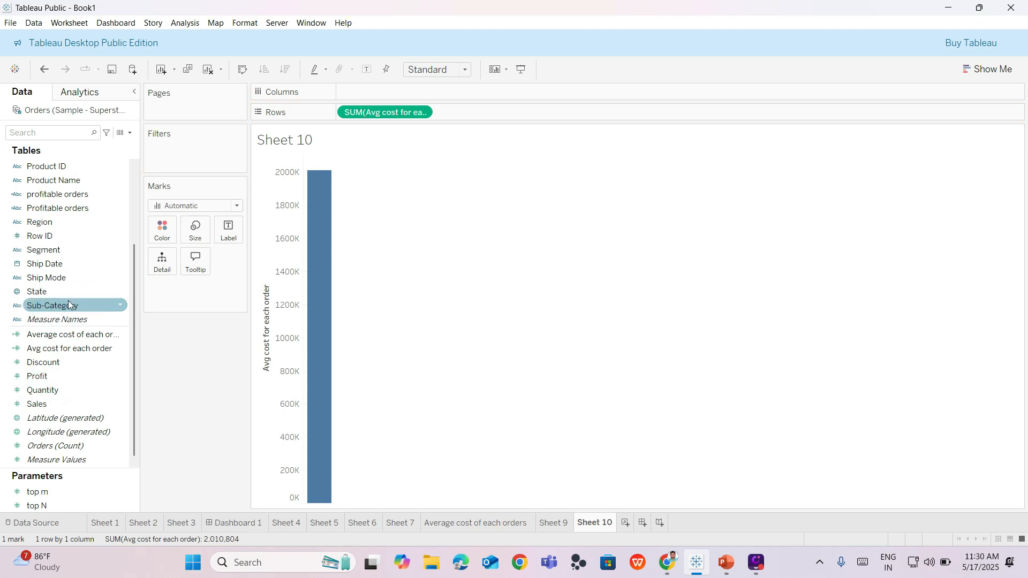
left_click(69, 292)
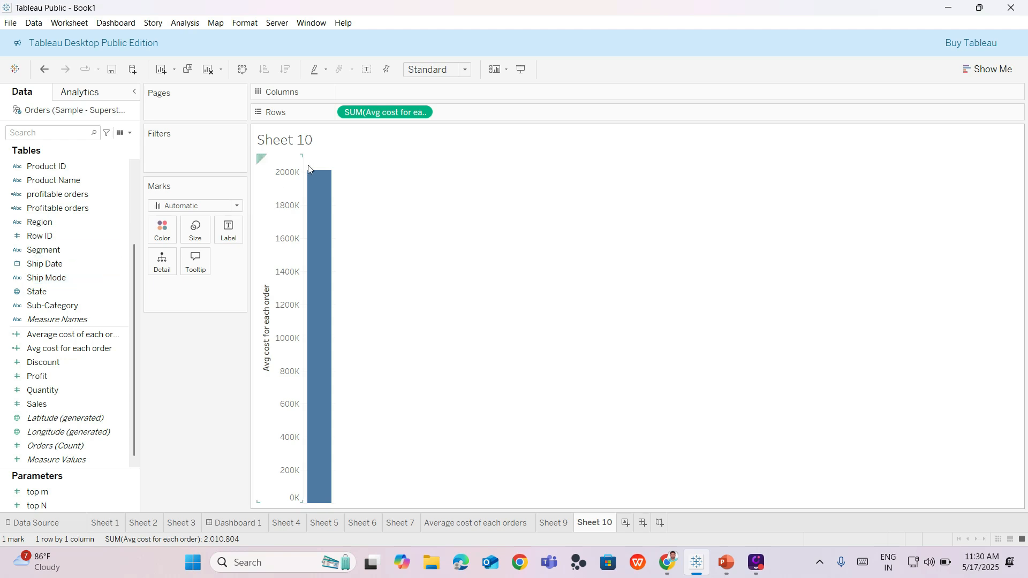
left_click(426, 116)
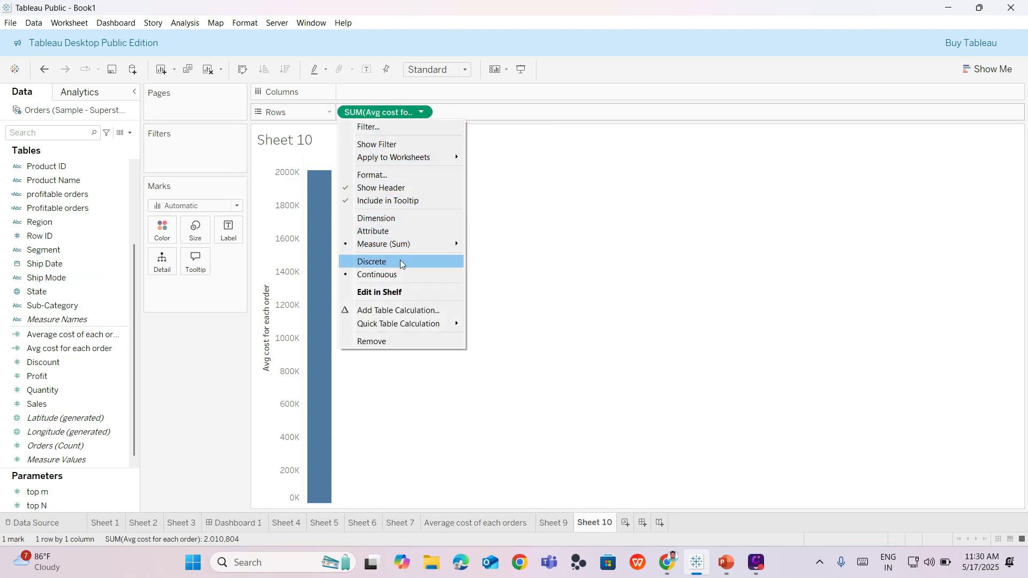
mouse_move(404, 245)
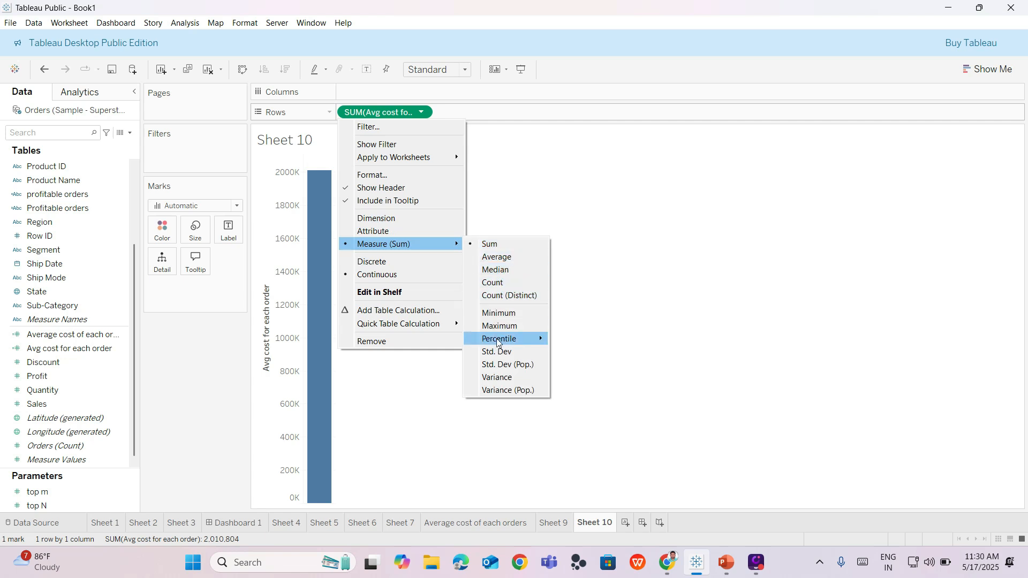
left_click(498, 257)
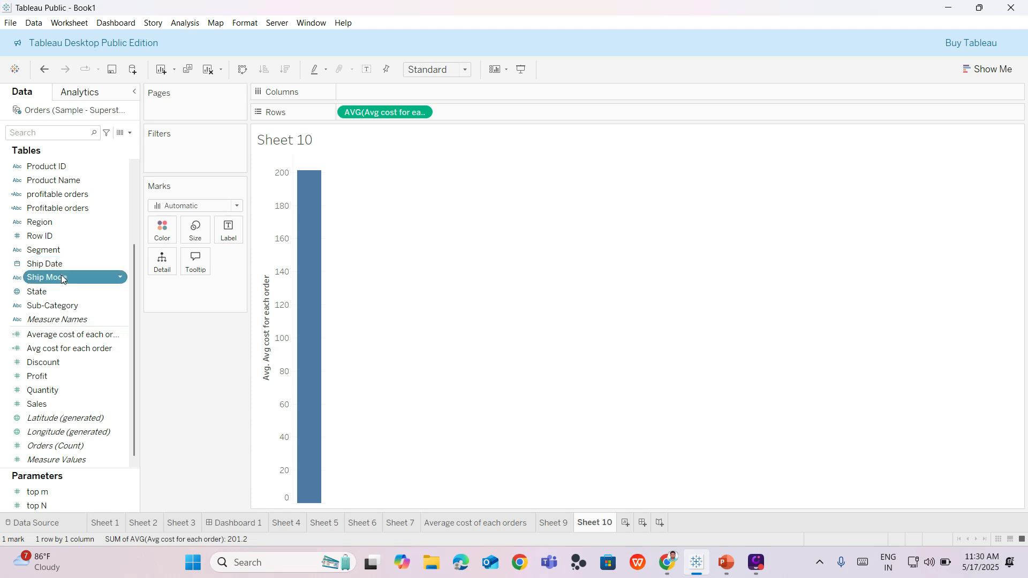
- Break the average cost down by Ship Mode in columns and fit the Sheet 10 chart to Entire View
left_click_drag(62, 278, 374, 92)
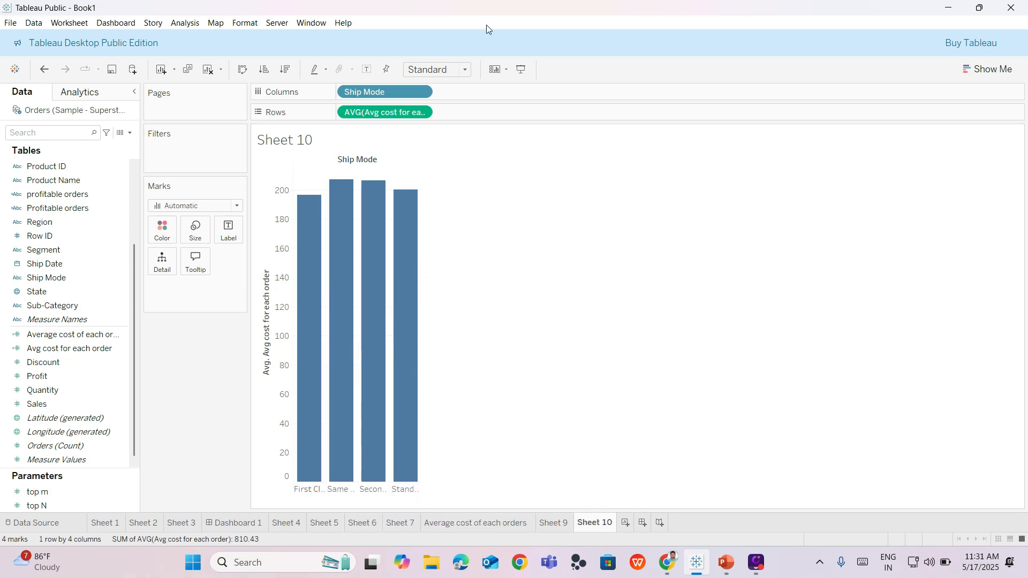
left_click(463, 70)
left_click(438, 118)
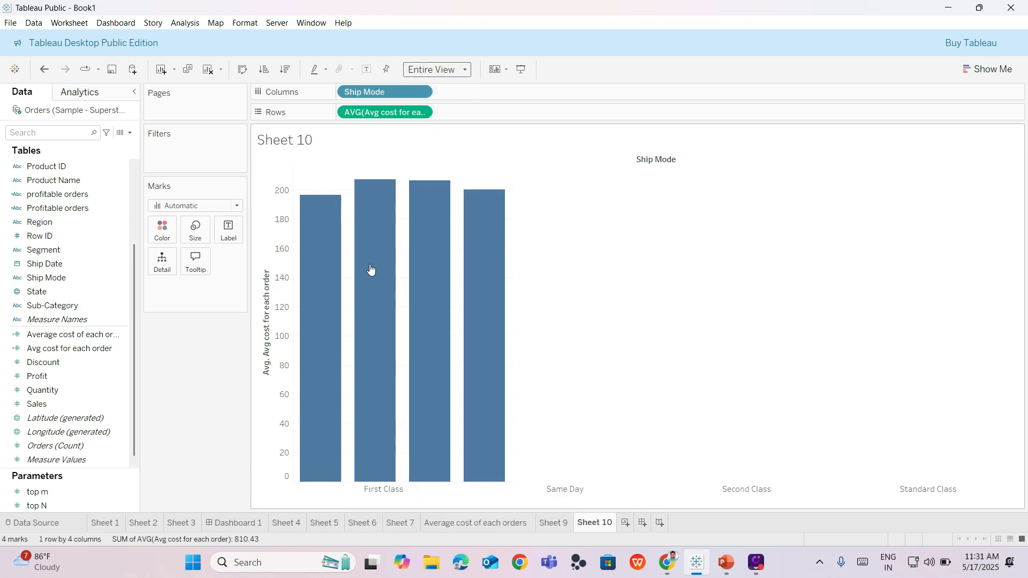